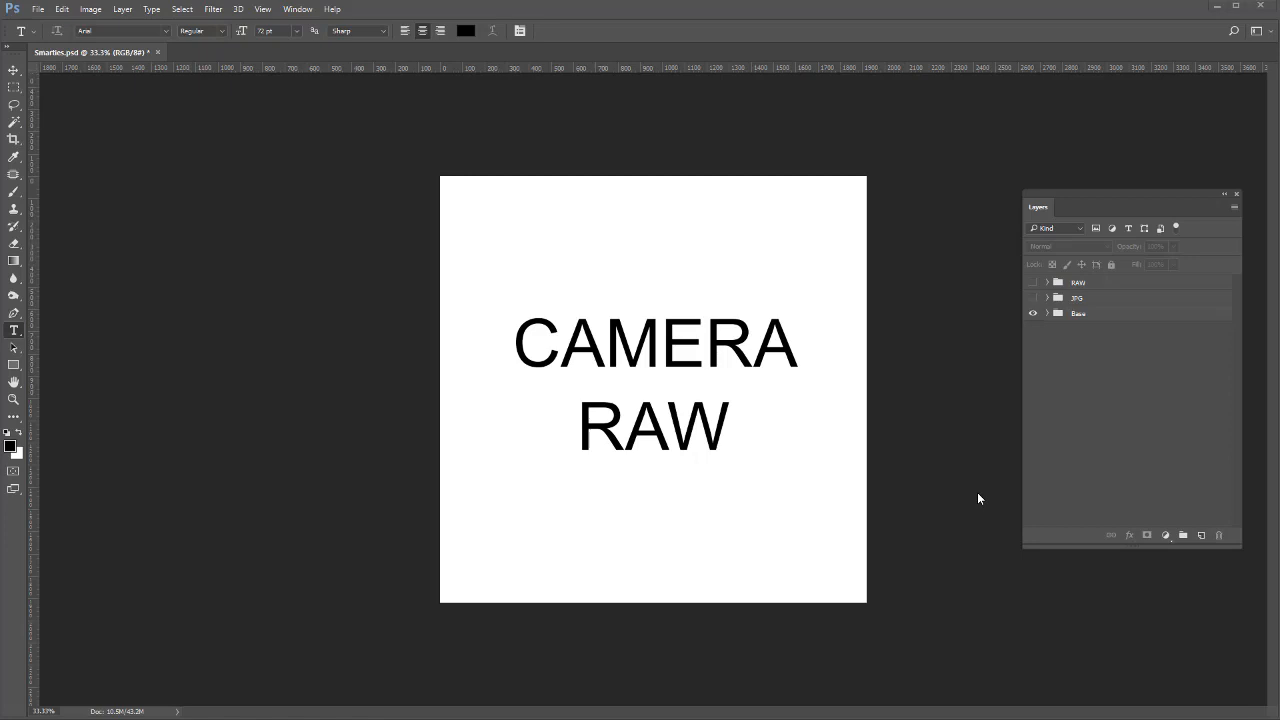
Step: Make the JPG and RAW layer groups visible to compare the two versions of the bowl image
{"action": "left_click", "coordinate": [1033, 298]}
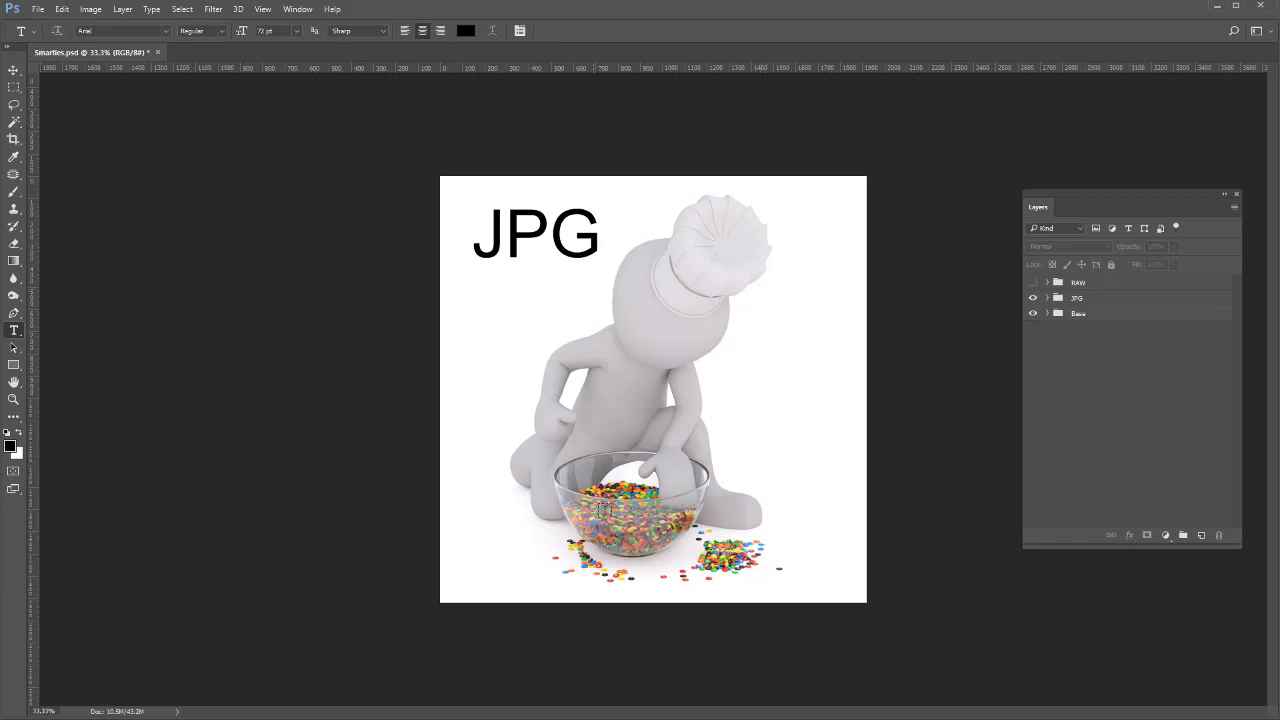
{"action": "left_click", "coordinate": [1034, 285]}
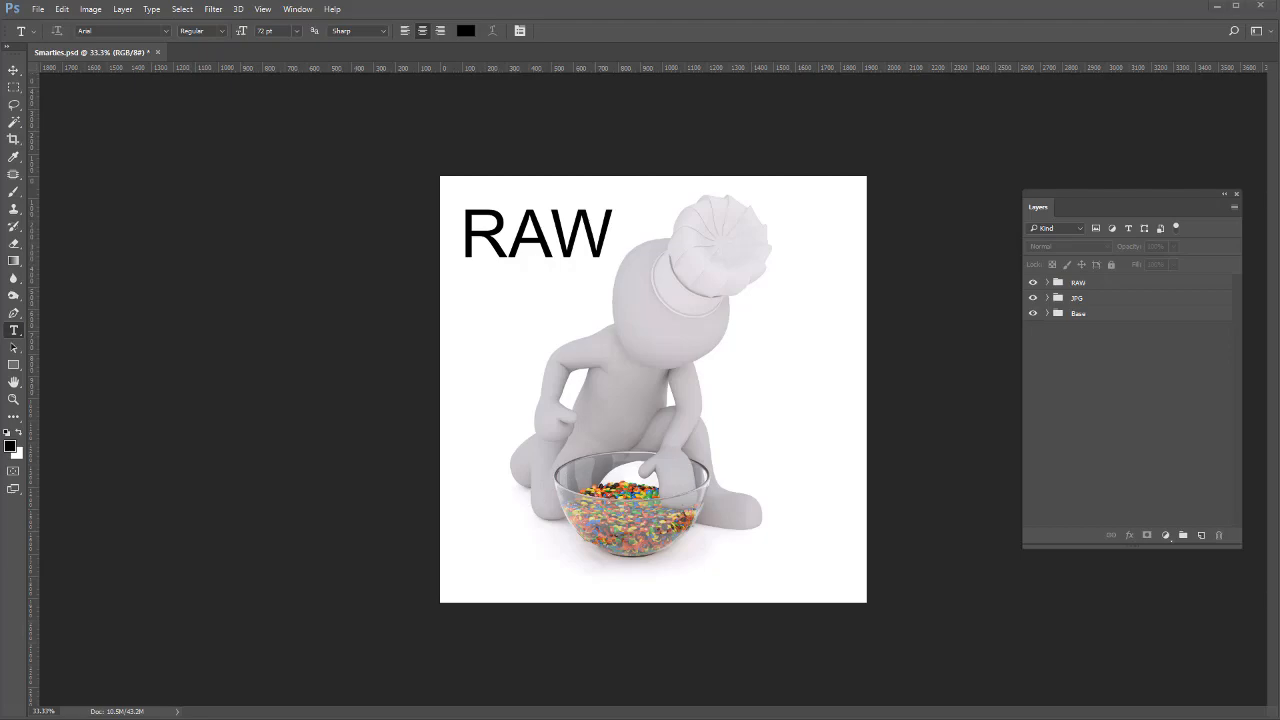
Step: Switch to Adobe Bridge and open the pier photo _47A5697.CR2 in Camera Raw
{"action": "key", "text": "alt+Tab"}
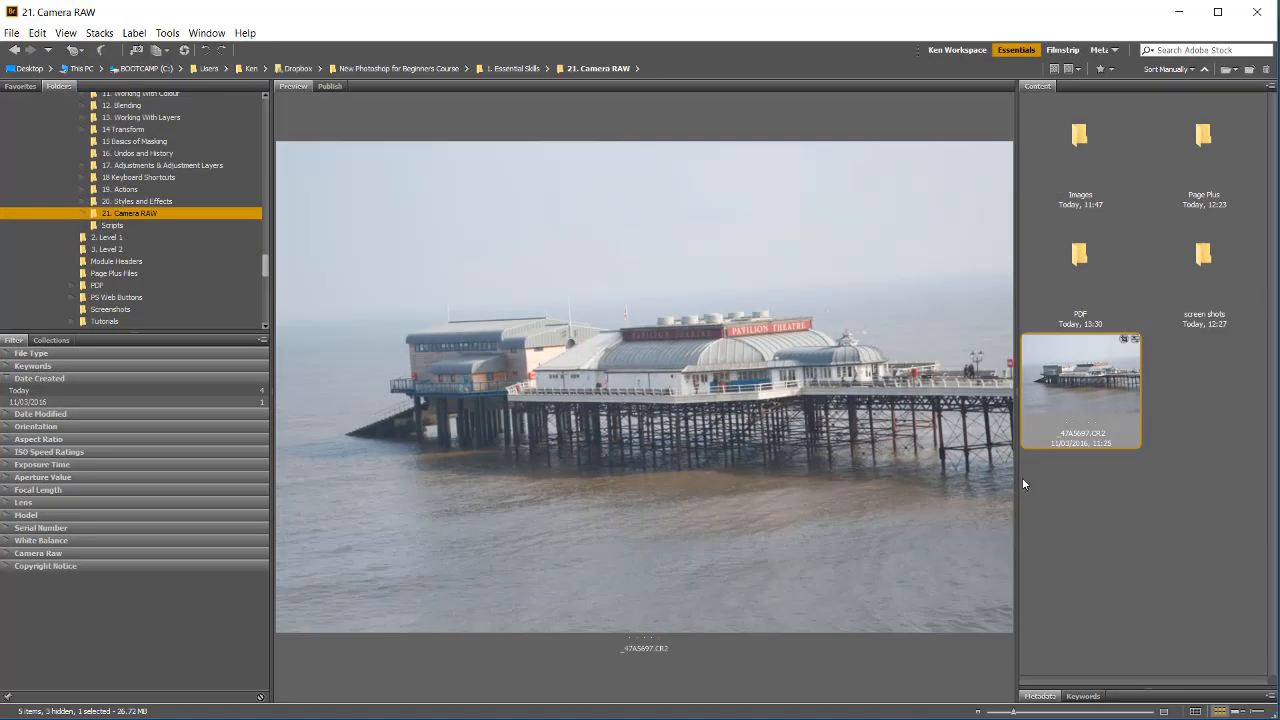
{"action": "right_click", "coordinate": [1076, 370]}
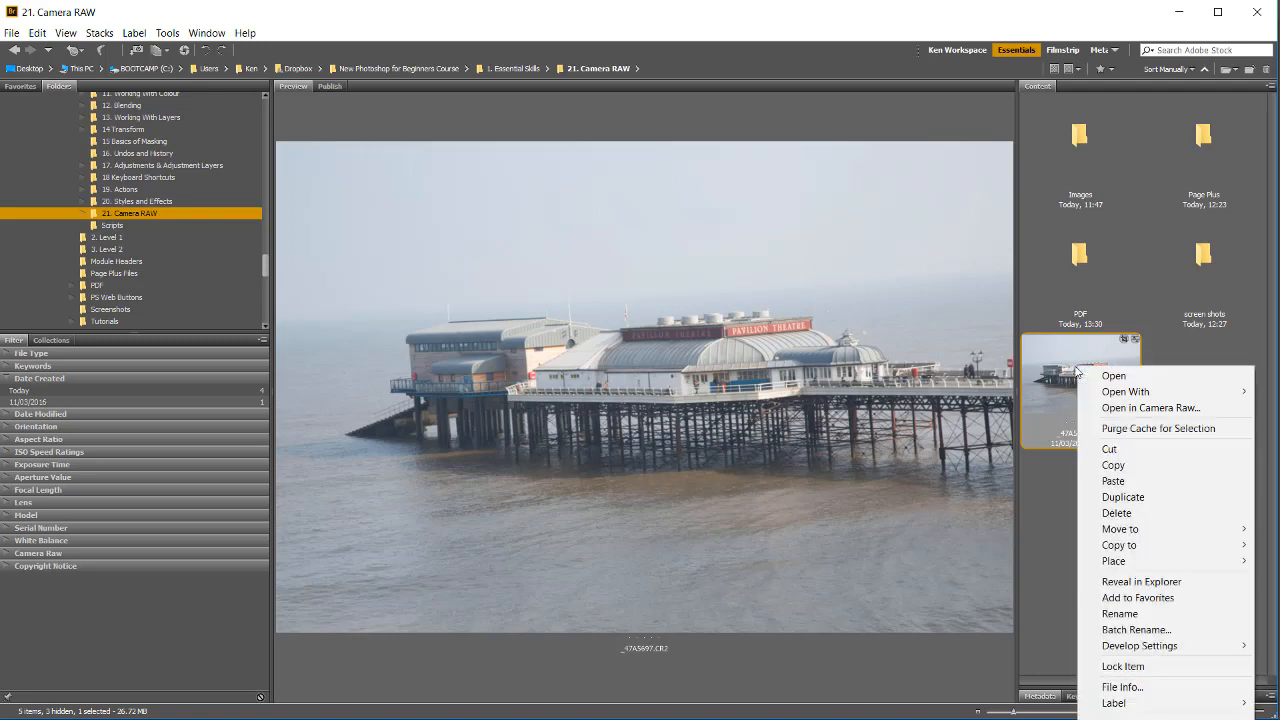
{"action": "left_click", "coordinate": [1147, 408]}
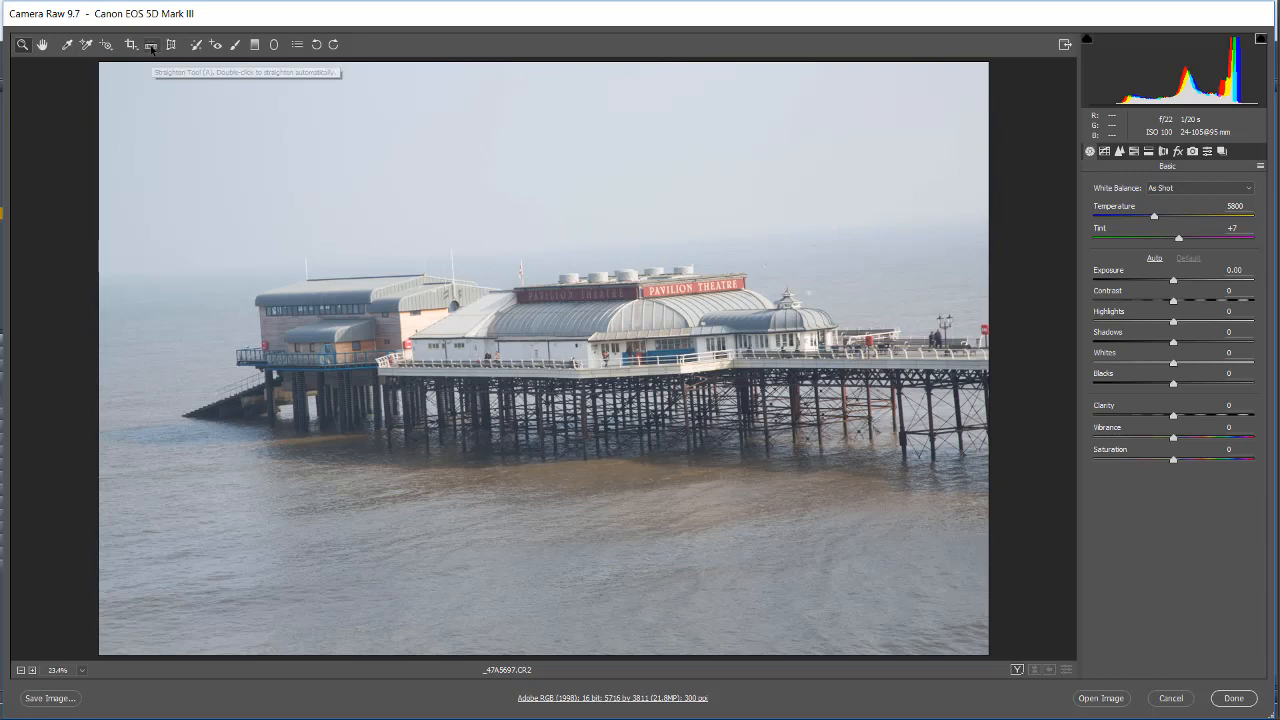
Step: Straighten the pier photo along the sea horizon and apply the resulting crop
{"action": "double_click", "coordinate": [151, 45]}
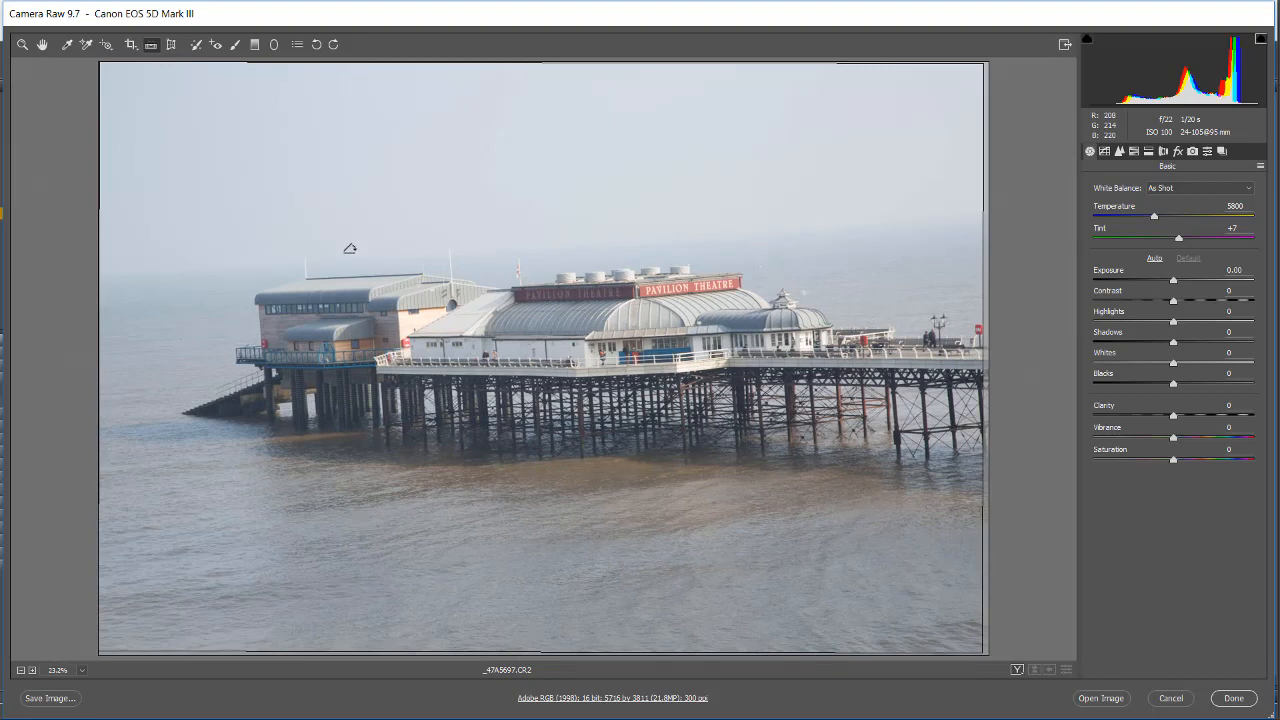
{"action": "left_click_drag", "start_coordinate": [323, 265], "coordinate": [896, 231]}
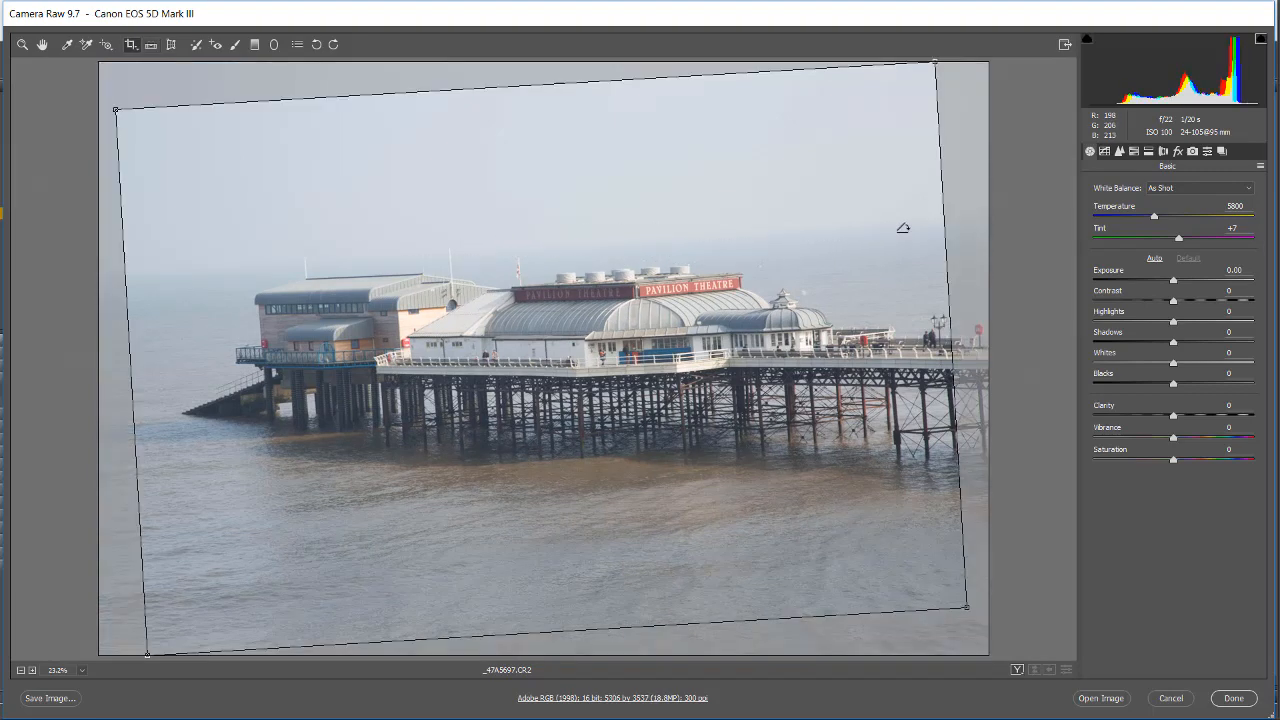
{"action": "key", "text": "z"}
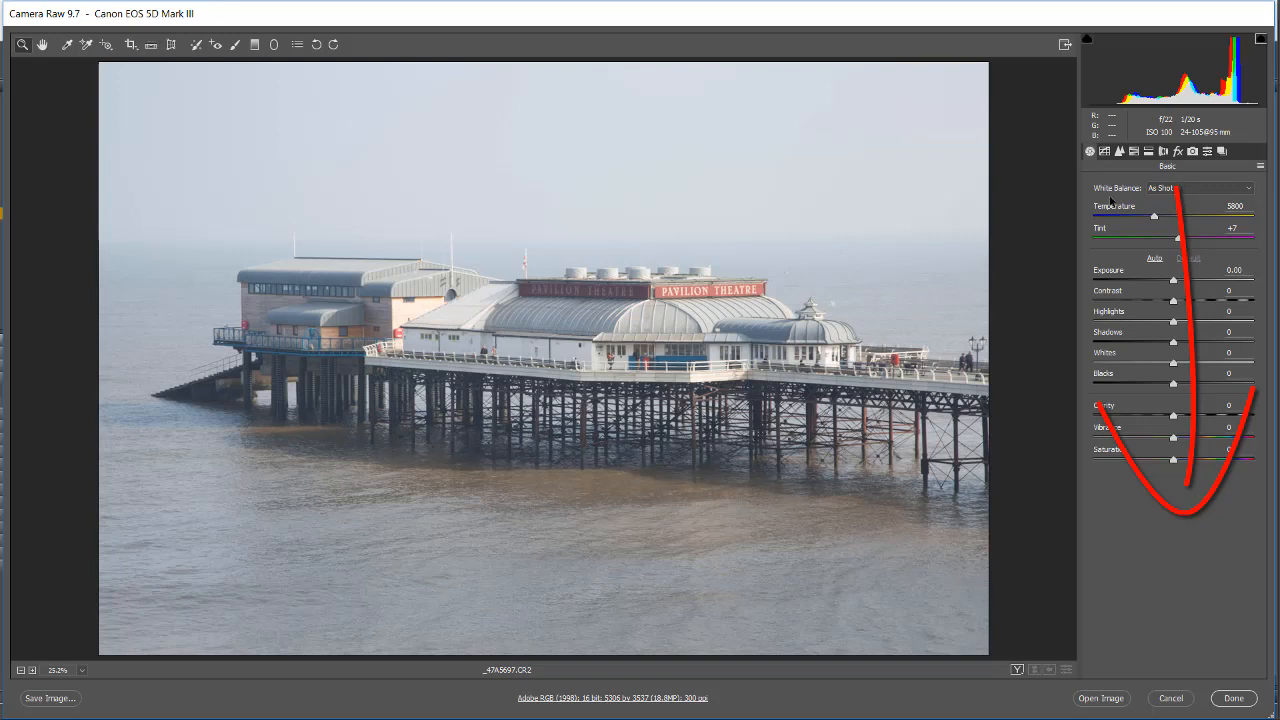
Step: Try the Auto and Daylight white balance presets on the pier photo and restore As Shot
{"action": "left_click", "coordinate": [1219, 190]}
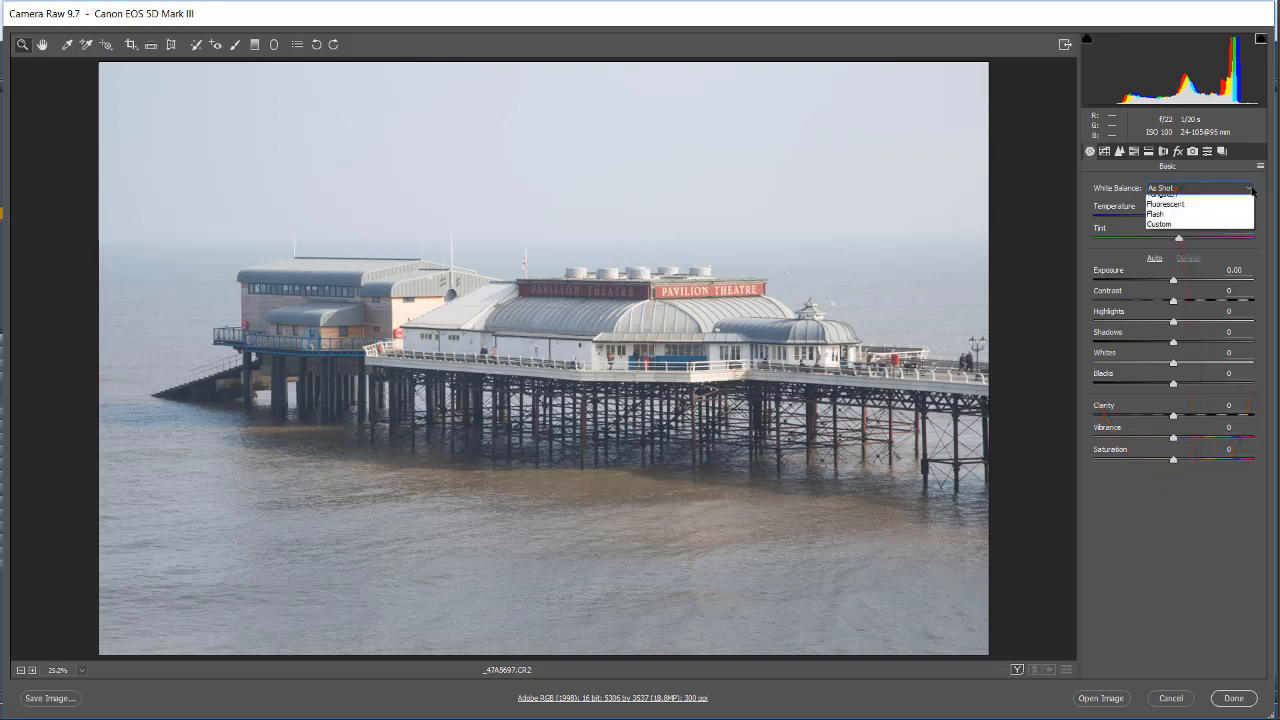
{"action": "left_click", "coordinate": [1157, 210]}
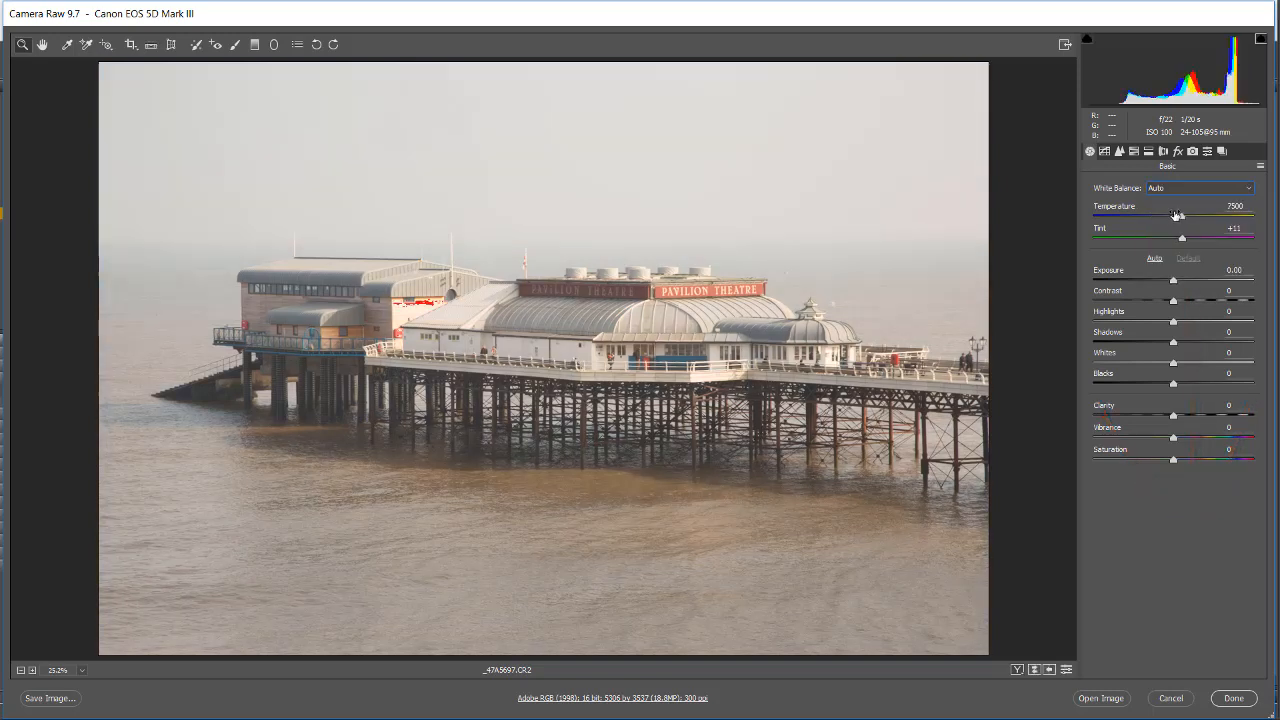
{"action": "left_click", "coordinate": [1249, 190]}
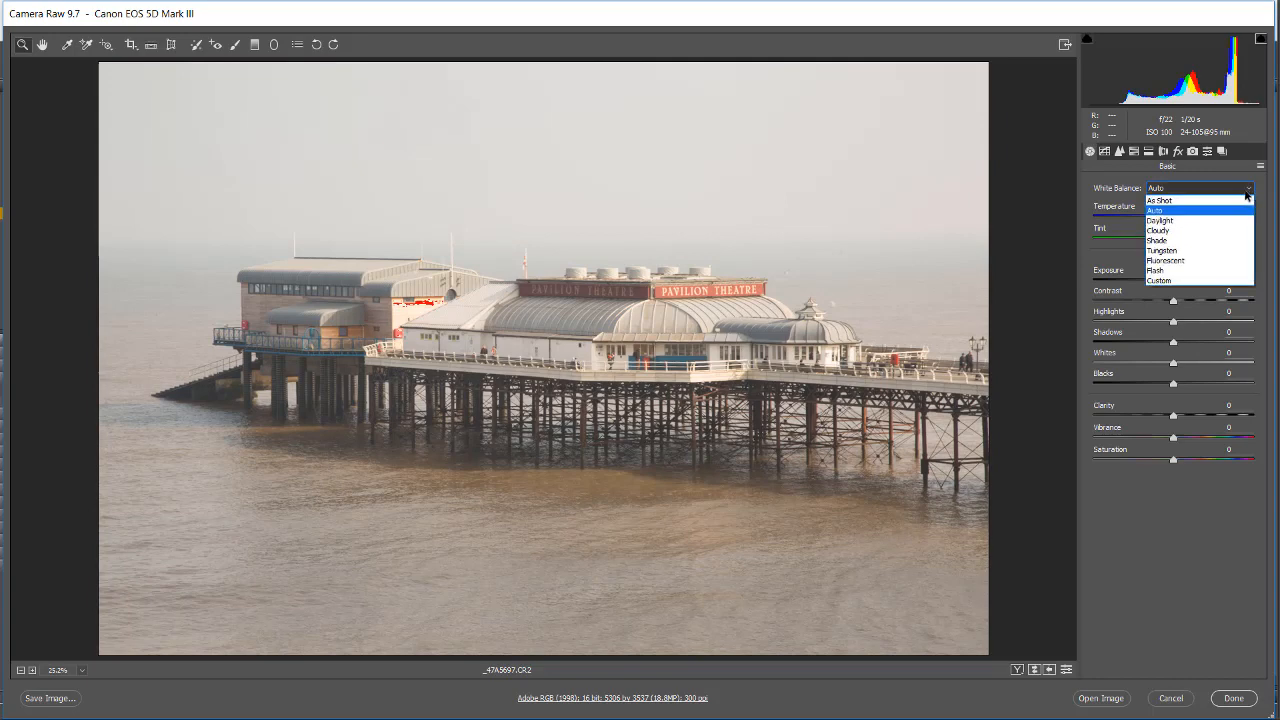
{"action": "left_click", "coordinate": [1184, 221]}
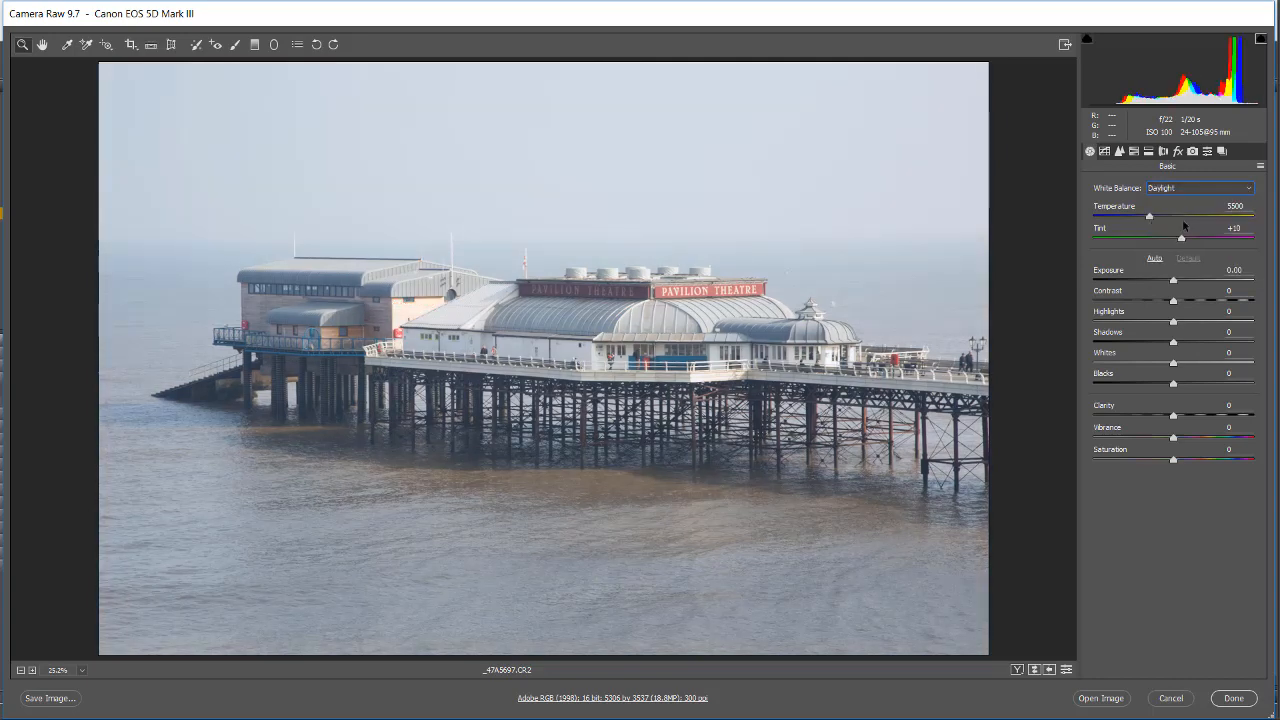
{"action": "left_click", "coordinate": [1249, 190]}
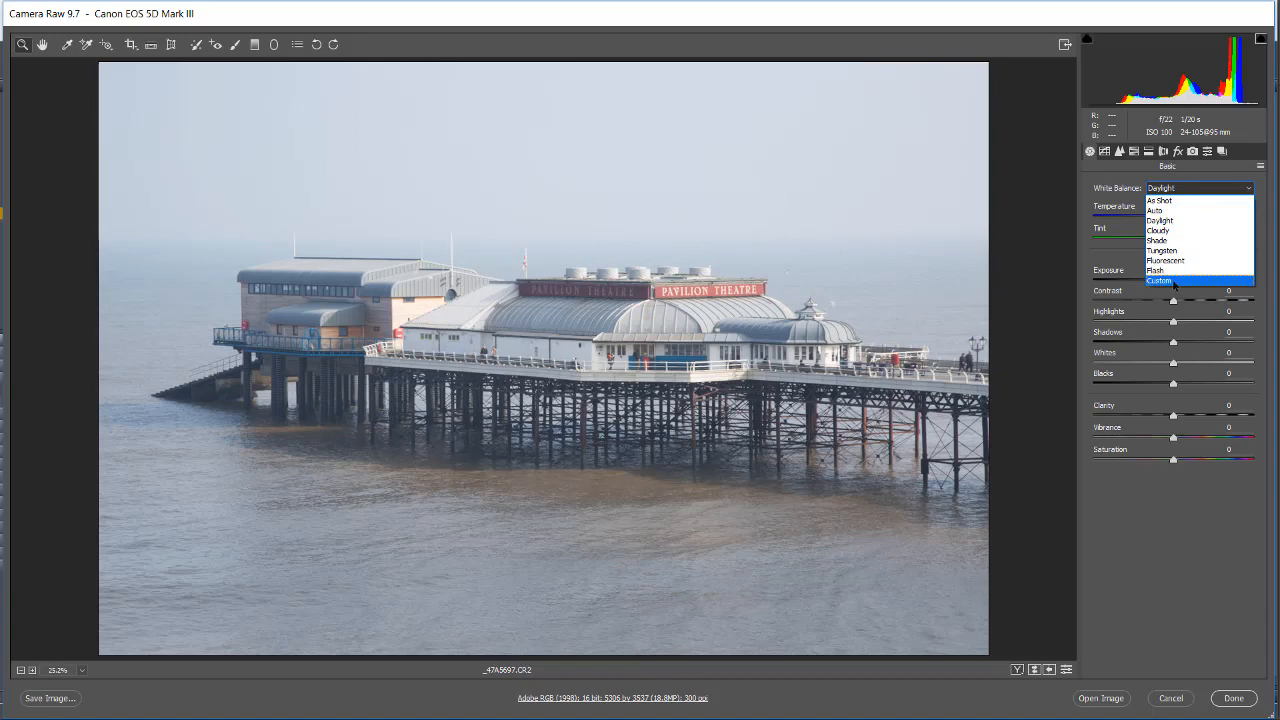
{"action": "left_click", "coordinate": [1188, 203]}
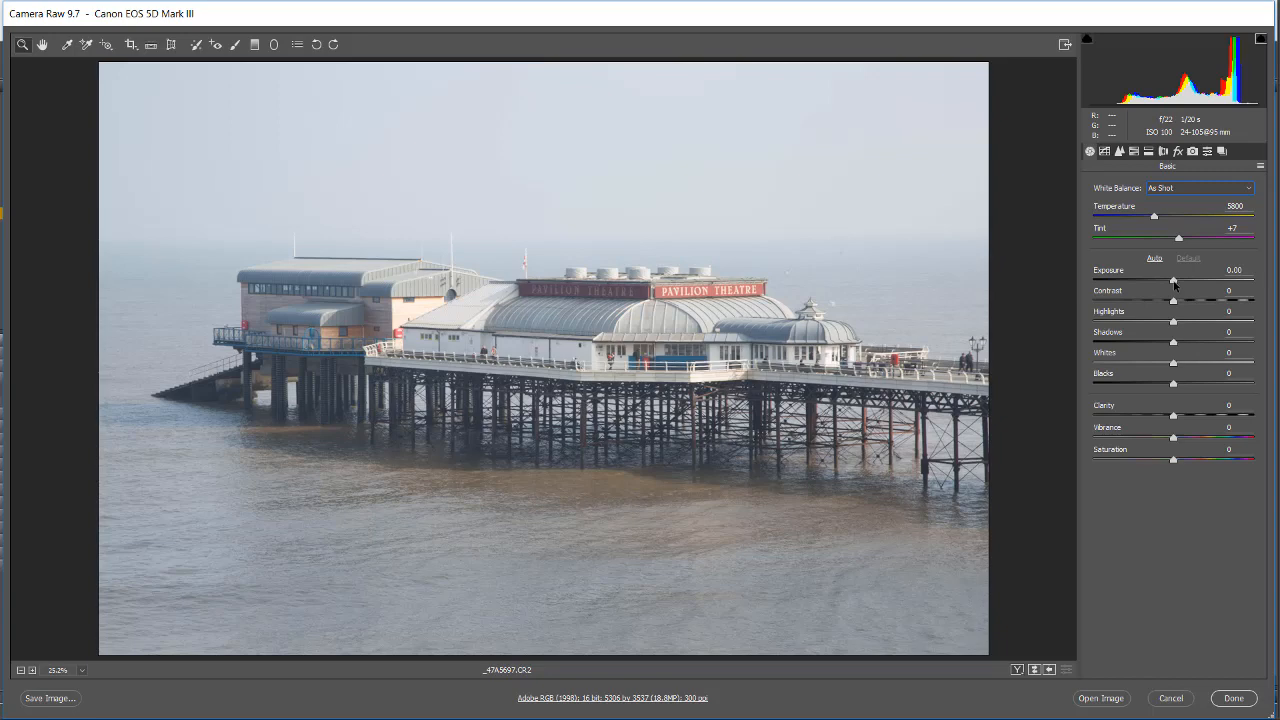
Step: Set the photo's Exposure to -0.55 and its Contrast to +18
{"action": "left_click_drag", "start_coordinate": [1174, 283], "coordinate": [1165, 284]}
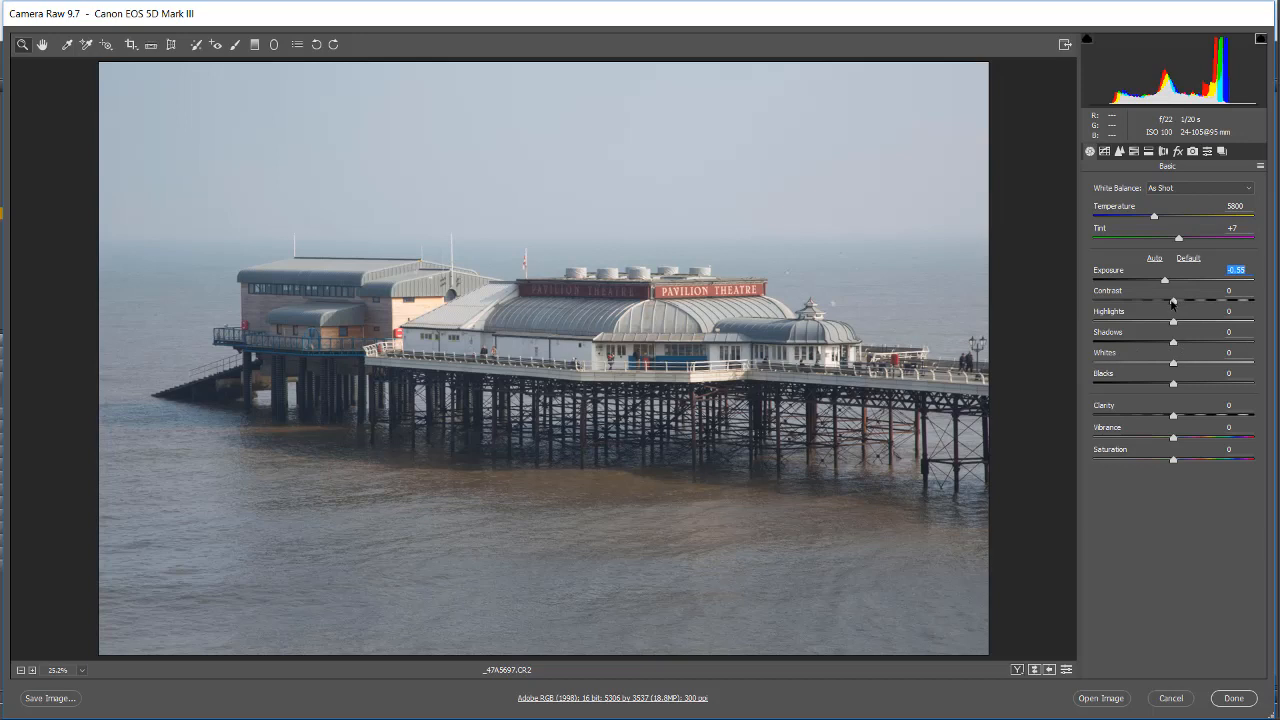
{"action": "left_click_drag", "start_coordinate": [1175, 302], "coordinate": [1189, 302]}
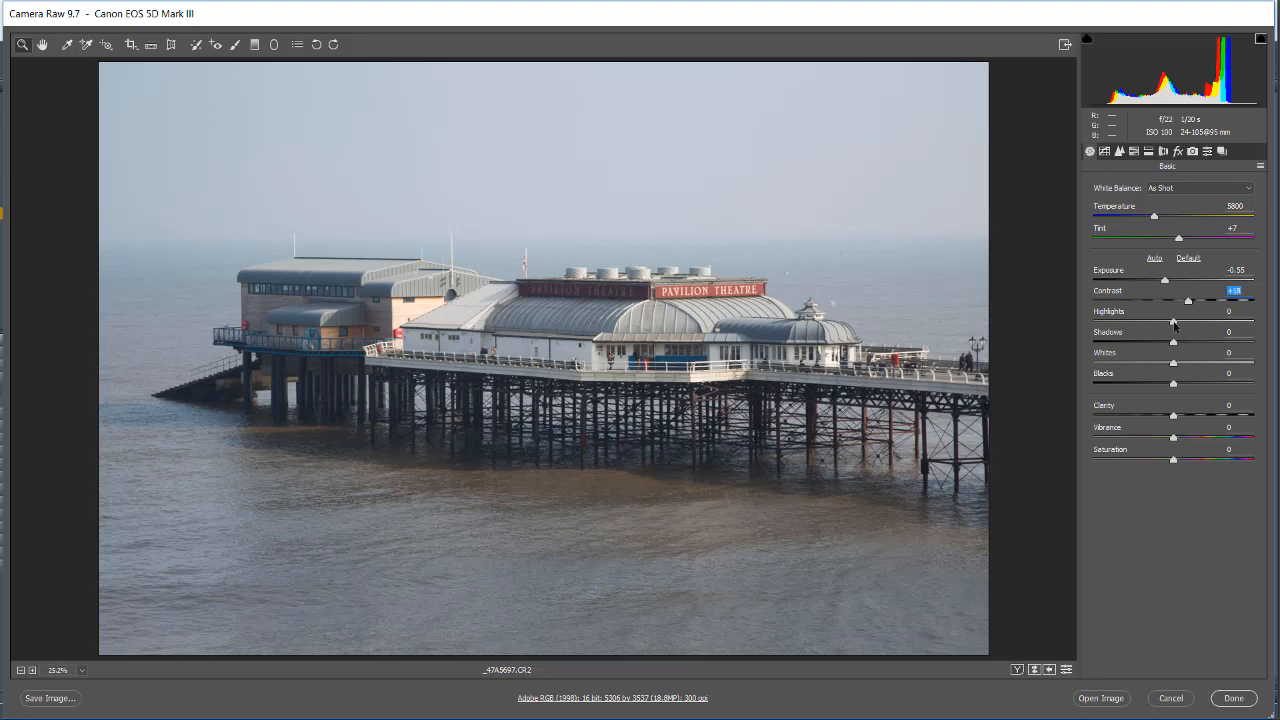
Step: Reduce Highlights to -37 and raise Shadows to +48 in the basic adjustments
{"action": "left_click", "coordinate": [1175, 322]}
{"action": "left_click_drag", "start_coordinate": [1175, 324], "coordinate": [1144, 342]}
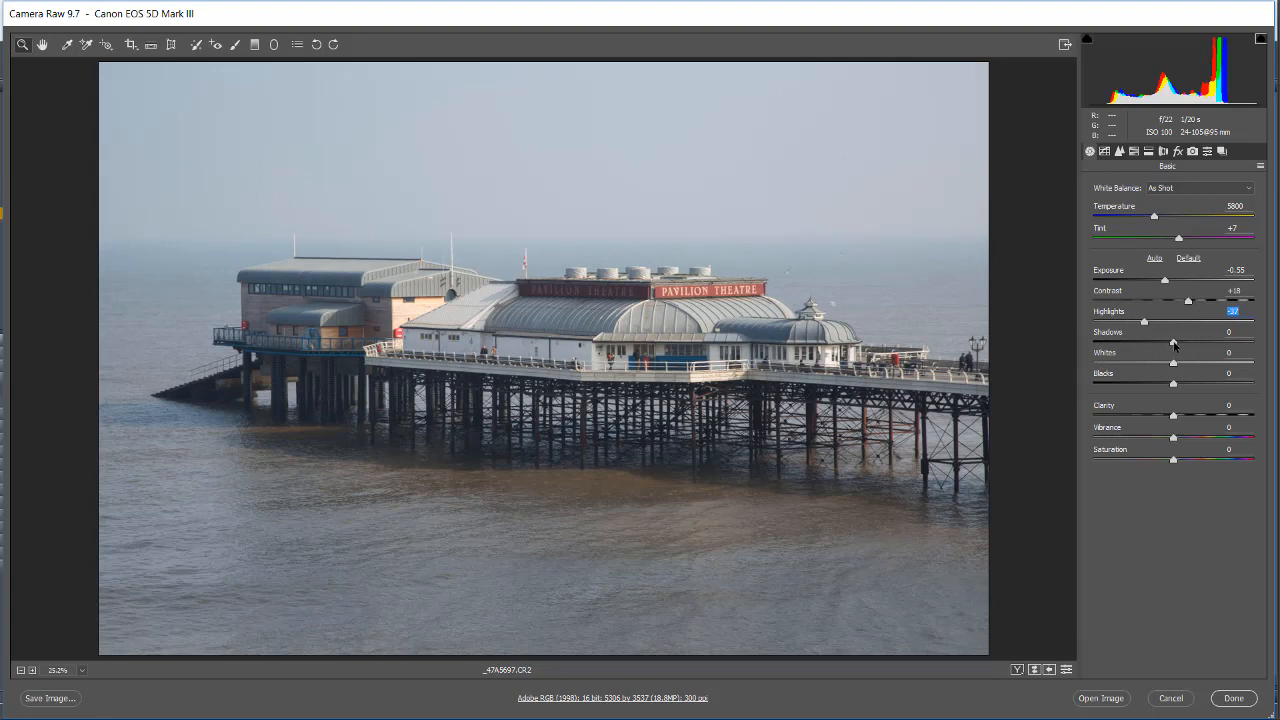
{"action": "left_click_drag", "start_coordinate": [1174, 344], "coordinate": [1213, 345]}
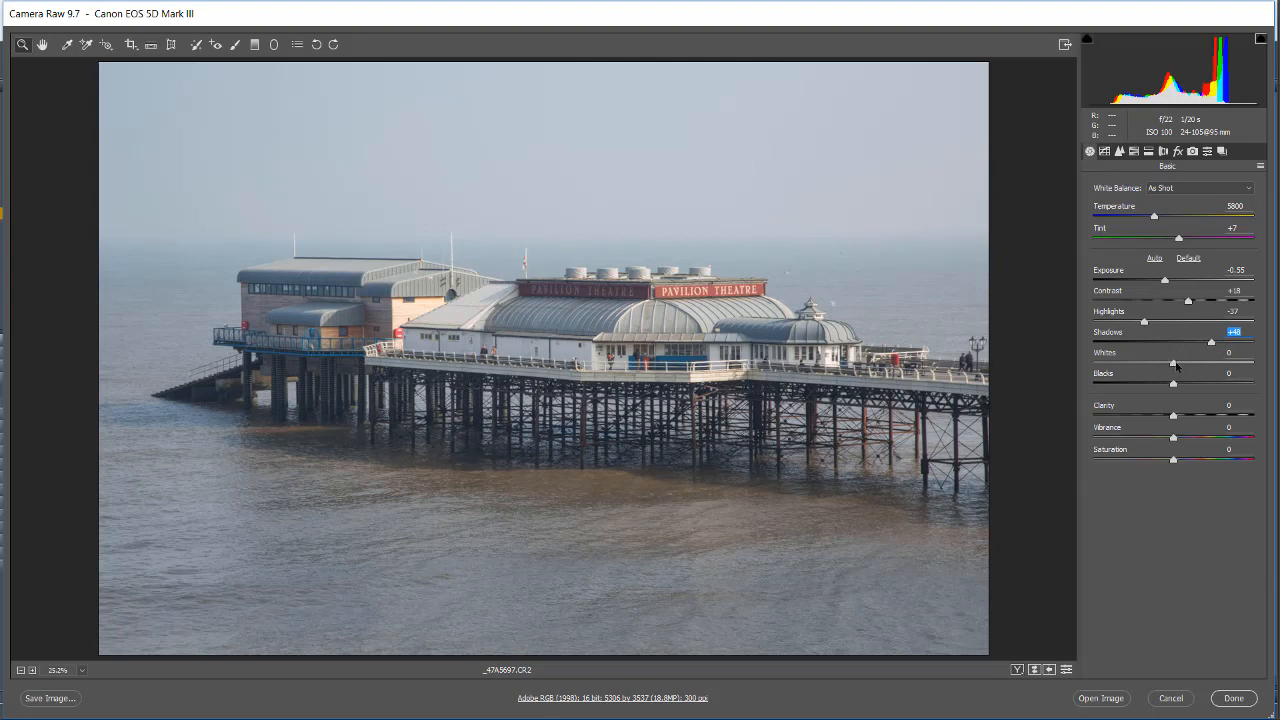
Step: Using the clipping preview, set Whites to +44 and Blacks to -52
{"action": "key", "text": "alt"}
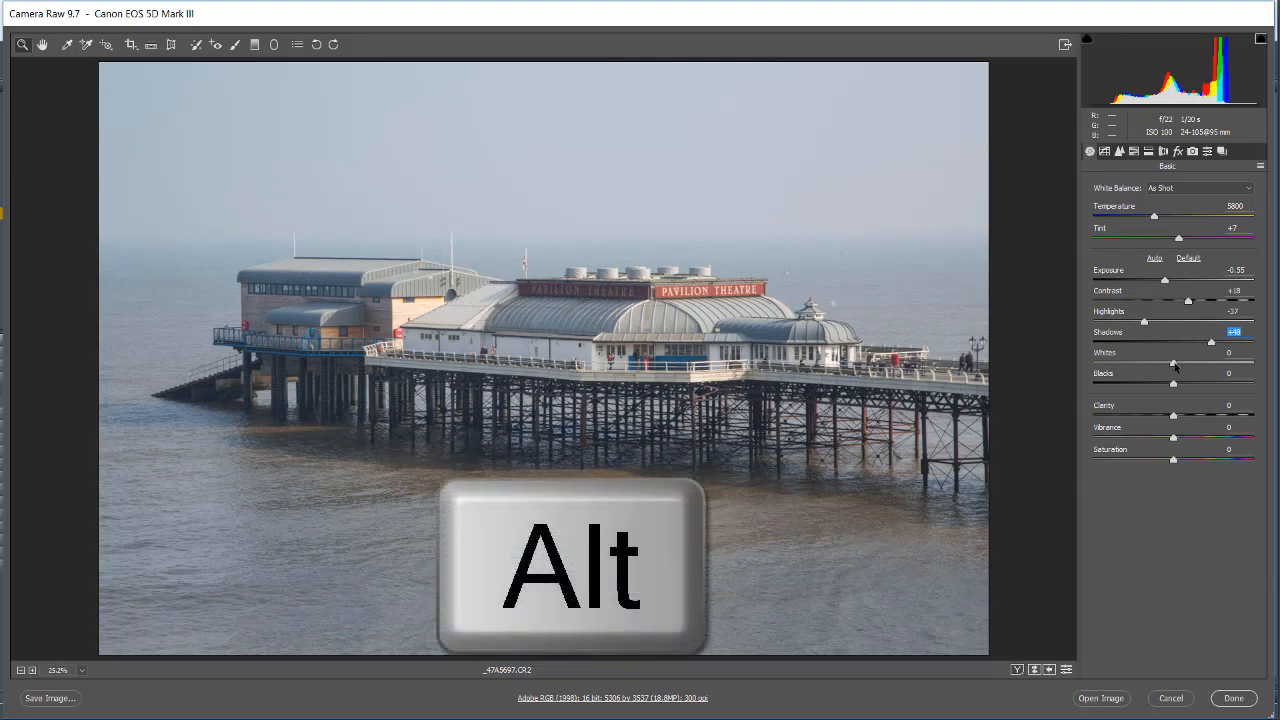
{"action": "left_click", "coordinate": [1174, 364], "text": "alt"}
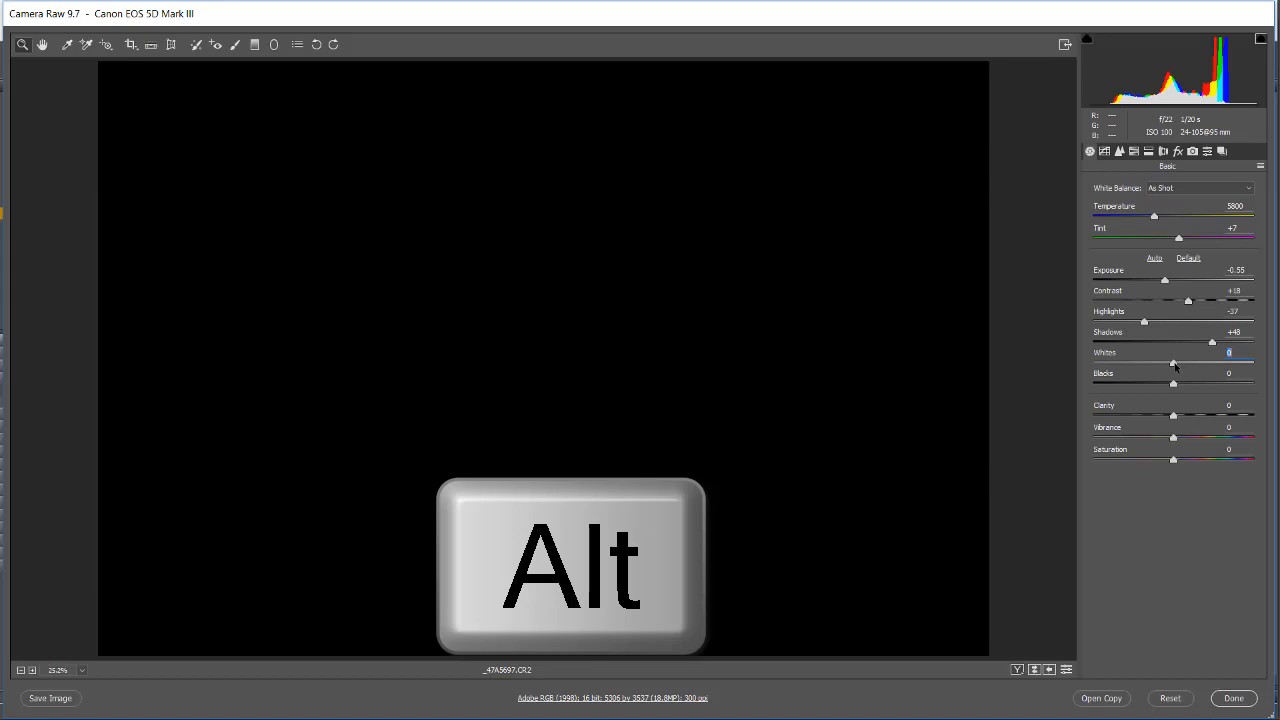
{"action": "left_click_drag", "start_coordinate": [1175, 365], "coordinate": [1210, 362]}
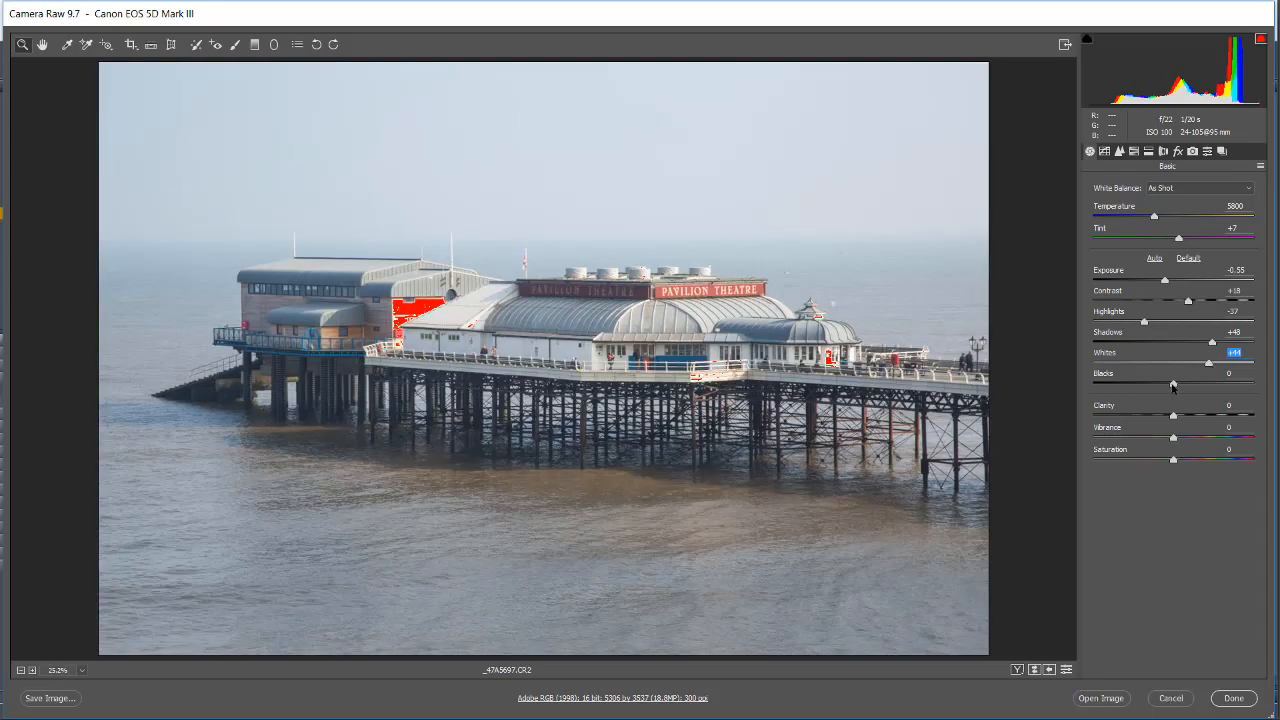
{"action": "key", "text": "alt"}
{"action": "left_click_drag", "start_coordinate": [1176, 388], "coordinate": [1136, 390]}
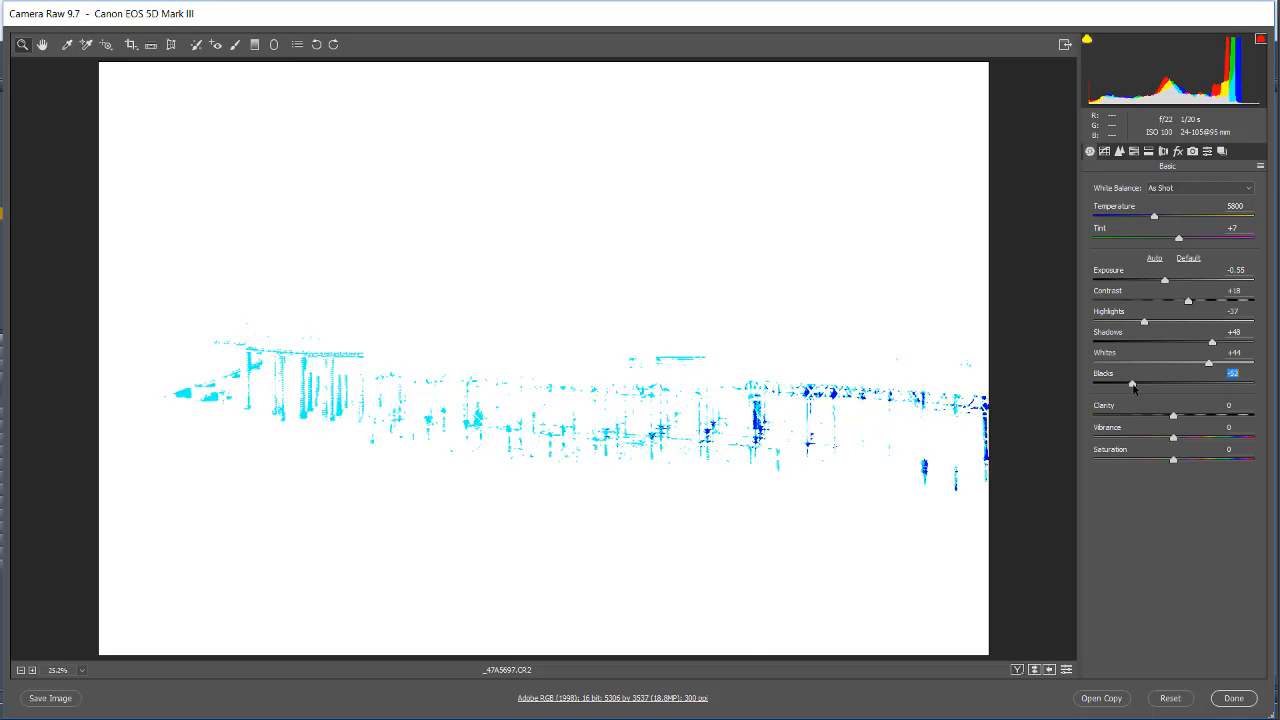
{"action": "left_click_drag", "start_coordinate": [1134, 389], "coordinate": [1135, 388]}
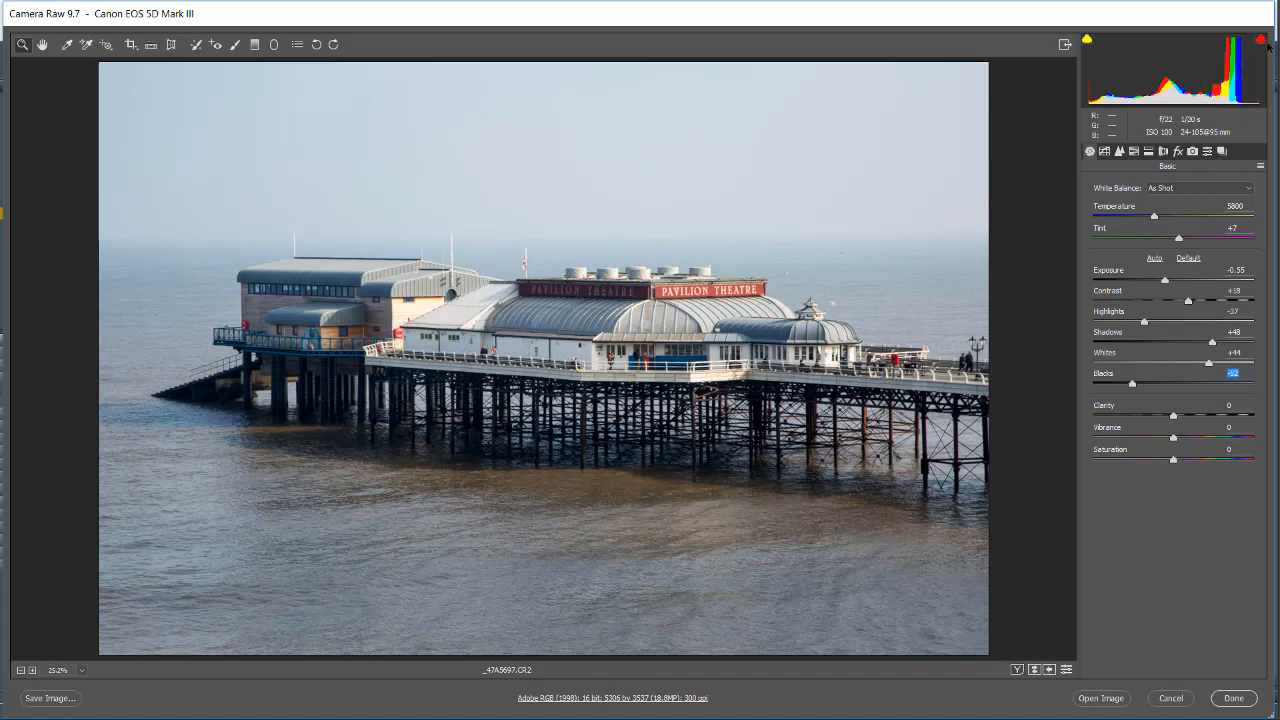
Step: Toggle the highlight clipping warning and leave it on to mark blown areas of the pier
{"action": "left_click", "coordinate": [1262, 39]}
{"action": "left_click", "coordinate": [1260, 41]}
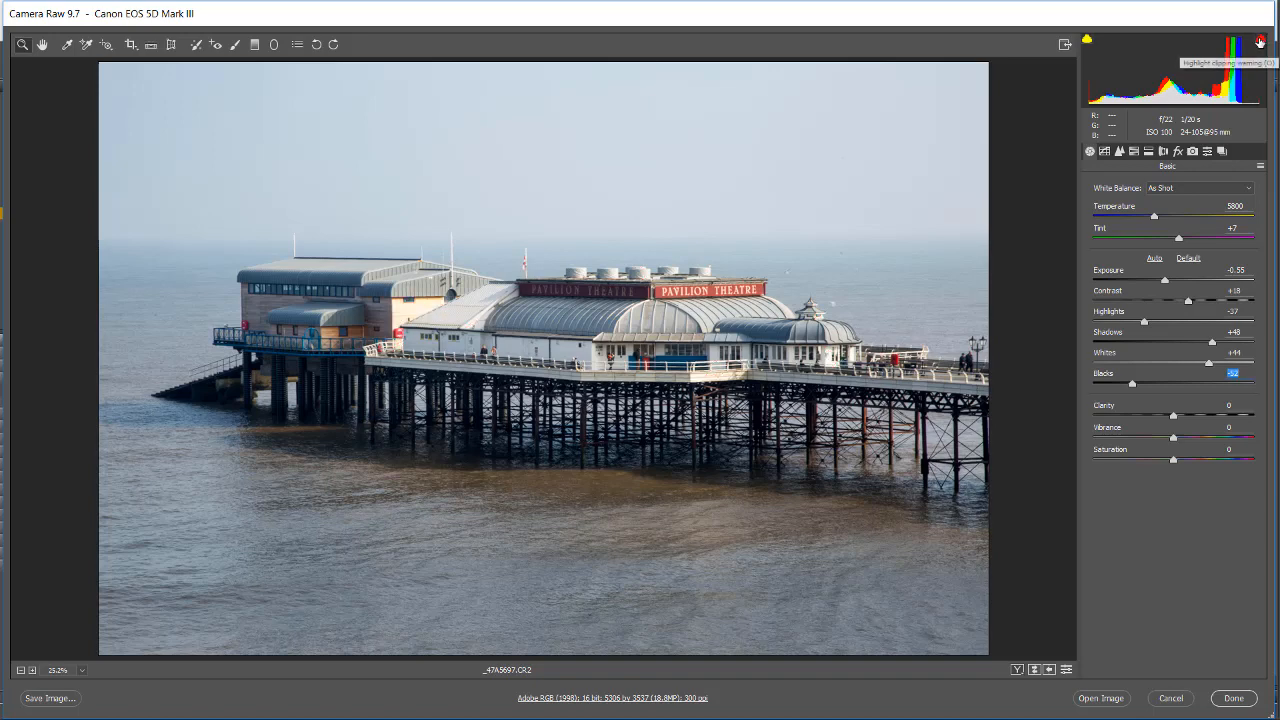
{"action": "left_click", "coordinate": [1260, 41]}
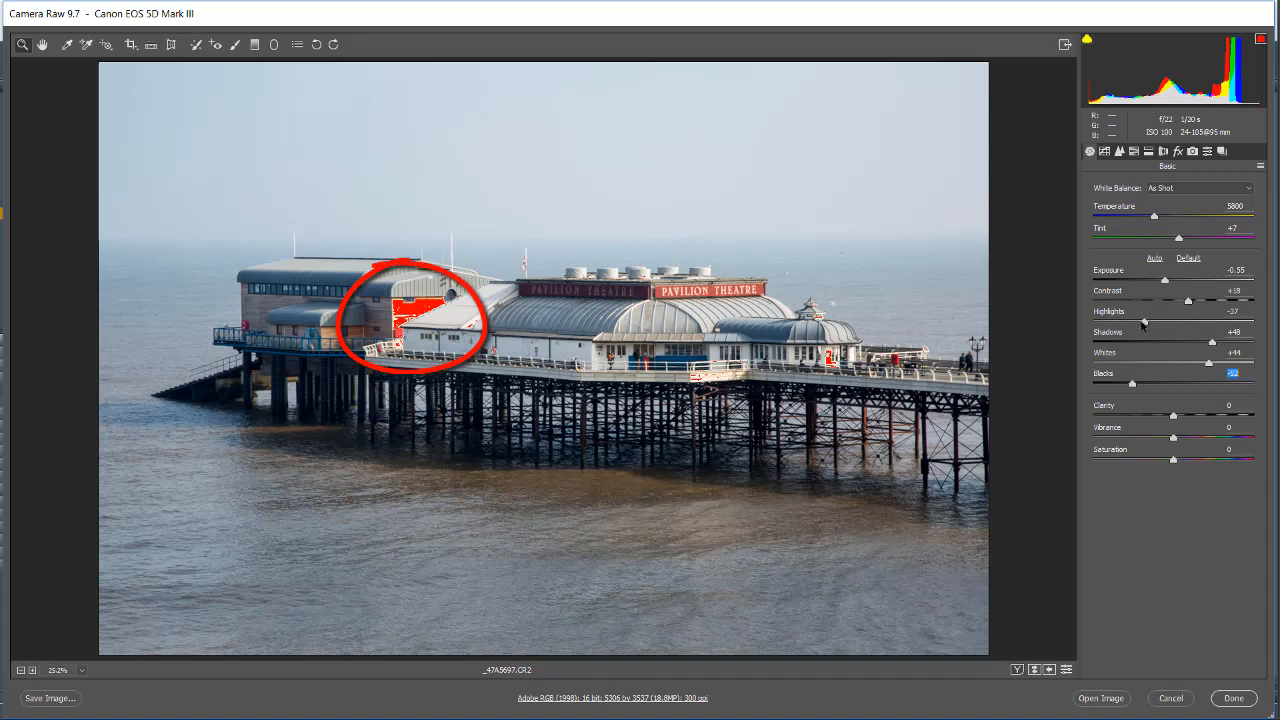
Step: Recover the clipped highlights by setting Highlights to -72 and Whites to +20
{"action": "left_click_drag", "start_coordinate": [1144, 322], "coordinate": [1116, 322]}
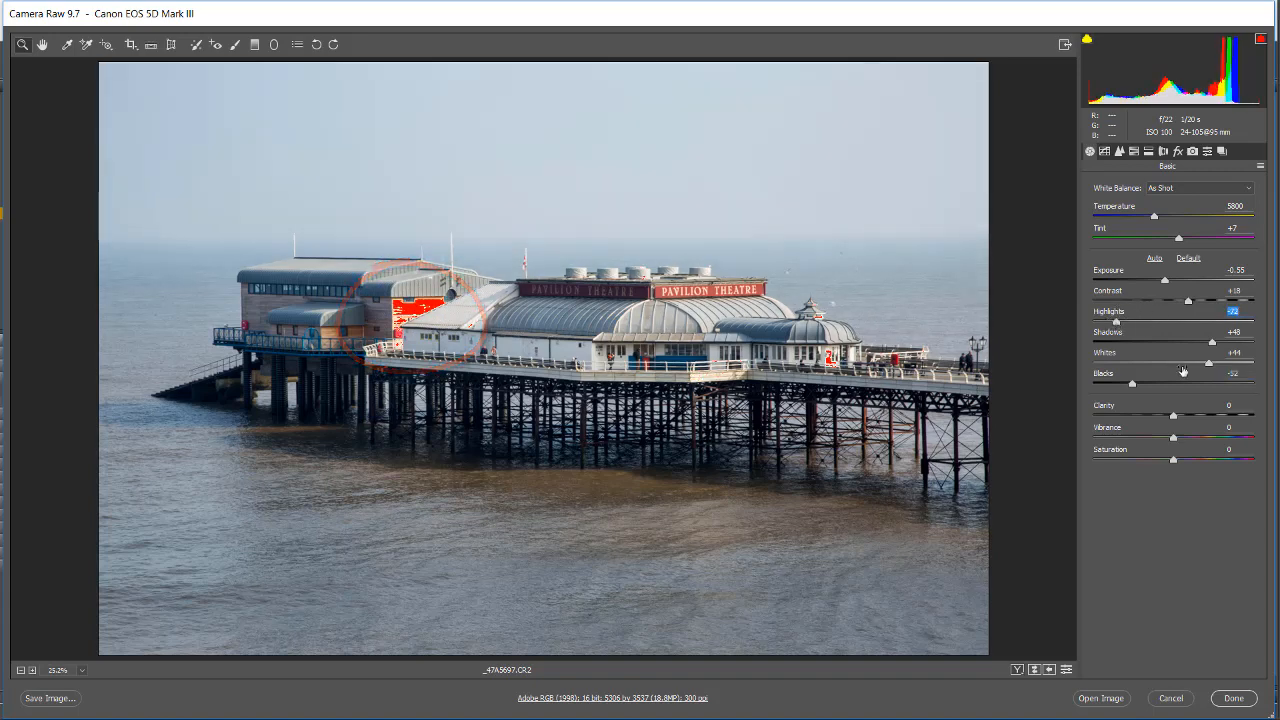
{"action": "left_click", "coordinate": [1209, 364]}
{"action": "left_click_drag", "start_coordinate": [1209, 364], "coordinate": [1190, 370]}
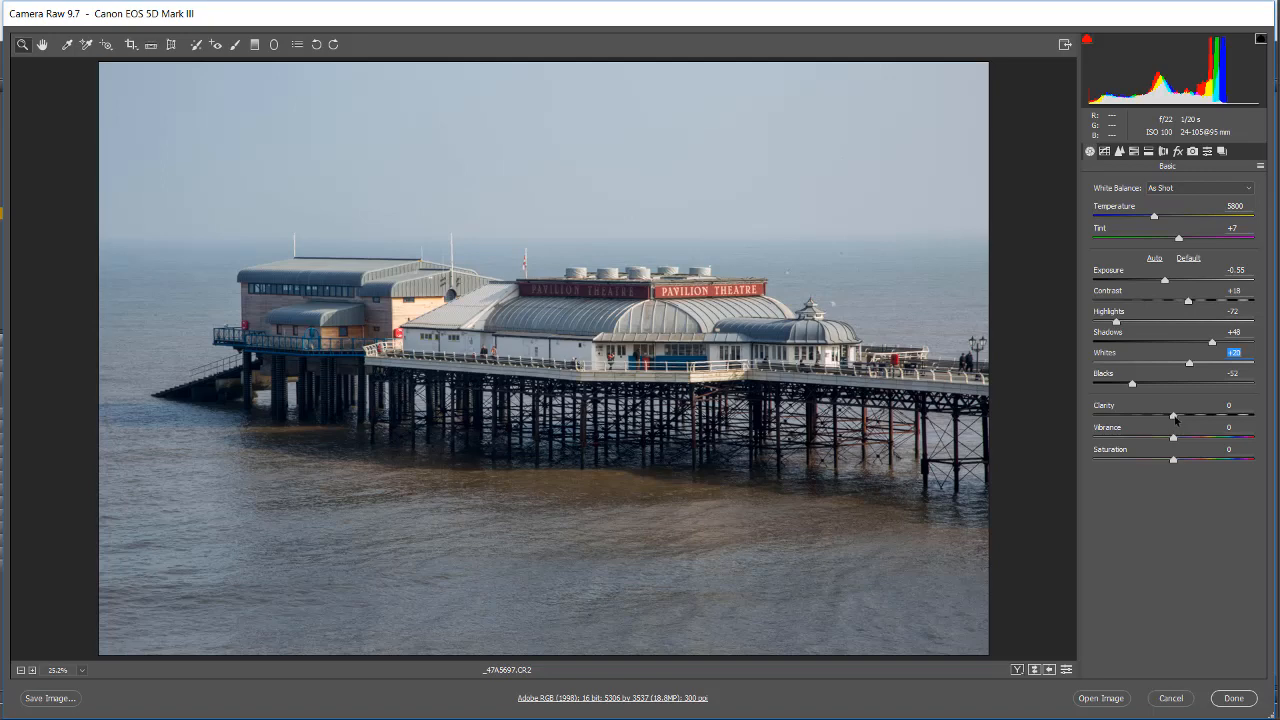
Step: Preview Clarity at its -100 extreme and set it to +18
{"action": "left_click_drag", "start_coordinate": [1175, 420], "coordinate": [1060, 444]}
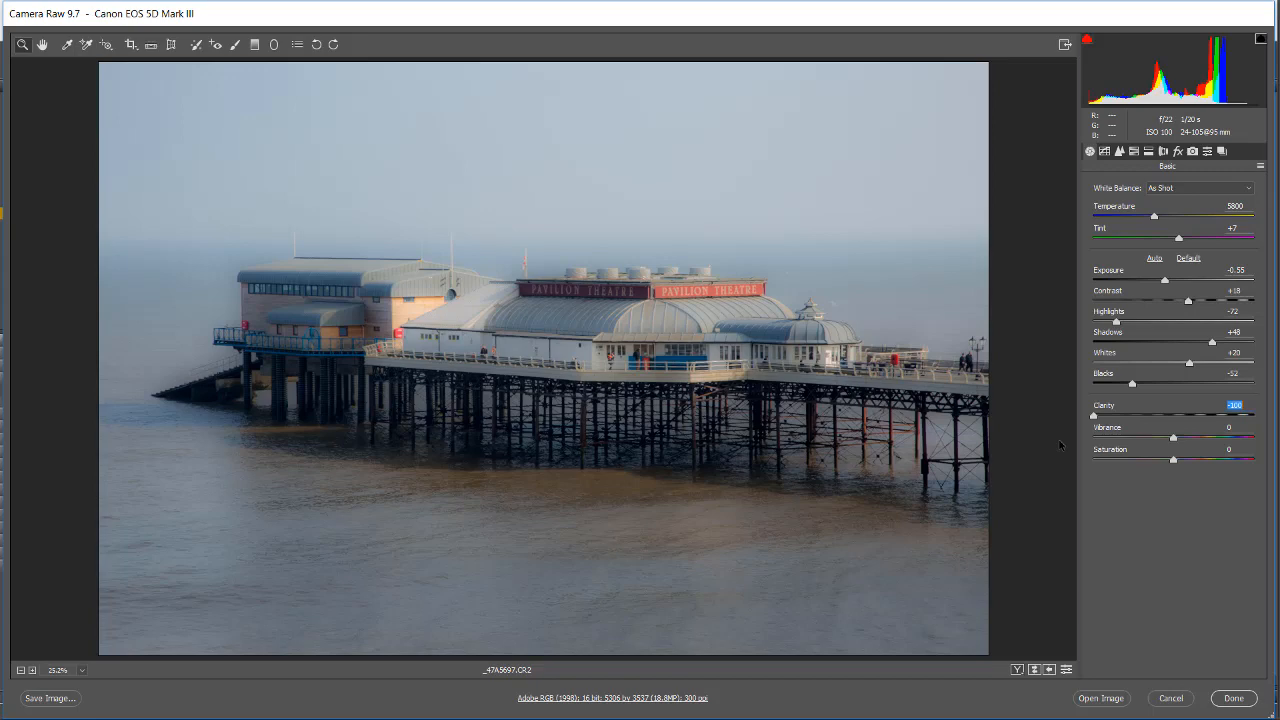
{"action": "left_click_drag", "start_coordinate": [1060, 445], "coordinate": [1189, 432]}
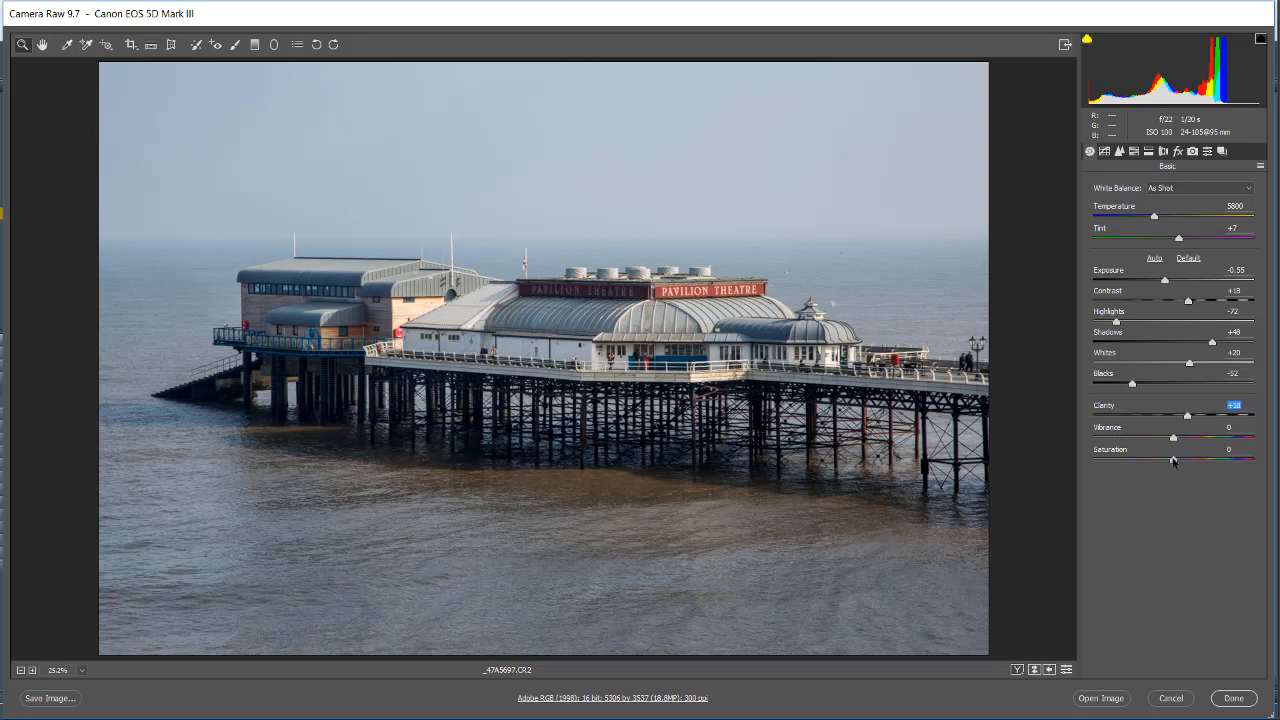
Step: Boost the photo's colours with Vibrance at +32 and Saturation at +25
{"action": "mouse_move", "coordinate": [1173, 460]}
{"action": "left_mouse_down"}
{"action": "mouse_move", "coordinate": [1265, 459]}
{"action": "mouse_move", "coordinate": [1114, 459]}
{"action": "mouse_move", "coordinate": [1274, 457]}
{"action": "mouse_move", "coordinate": [1179, 463]}
{"action": "left_mouse_up"}
{"action": "left_click_drag", "start_coordinate": [1174, 438], "coordinate": [1193, 461]}
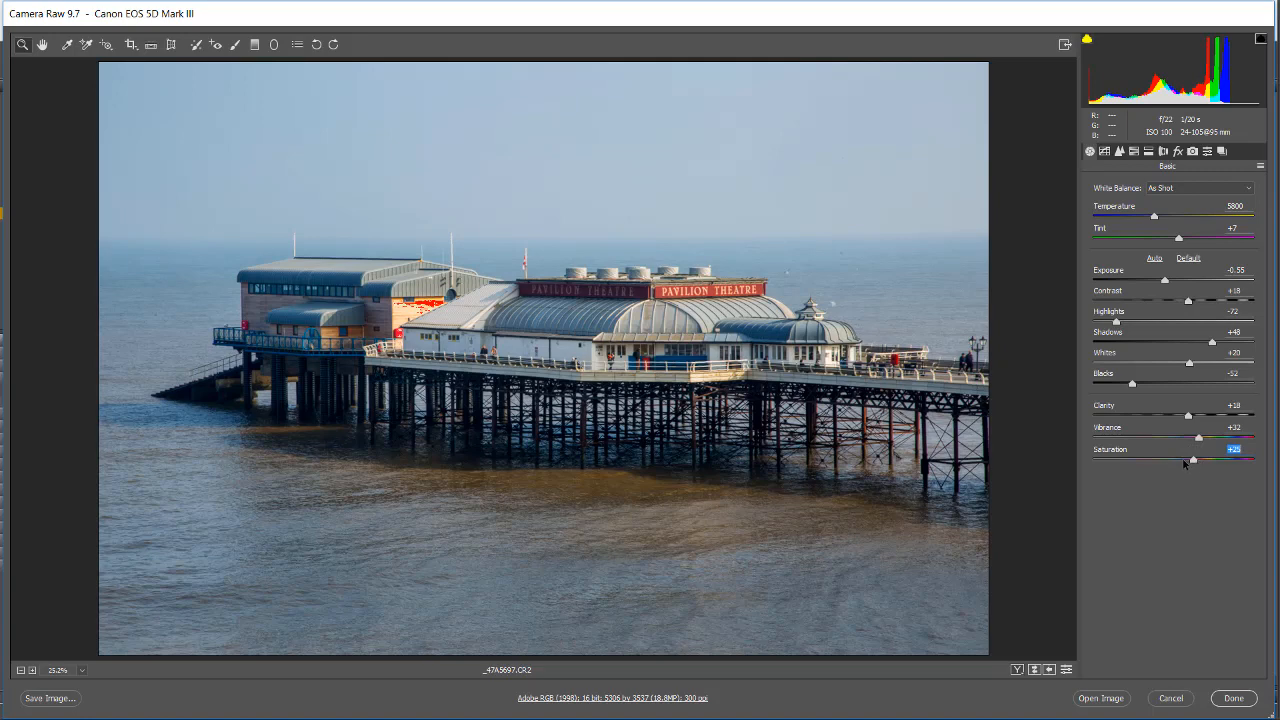
Step: Lower Exposure to -0.80 to remove the clipping on the pier building
{"action": "left_click", "coordinate": [1164, 281]}
{"action": "left_click_drag", "start_coordinate": [1164, 281], "coordinate": [1161, 287]}
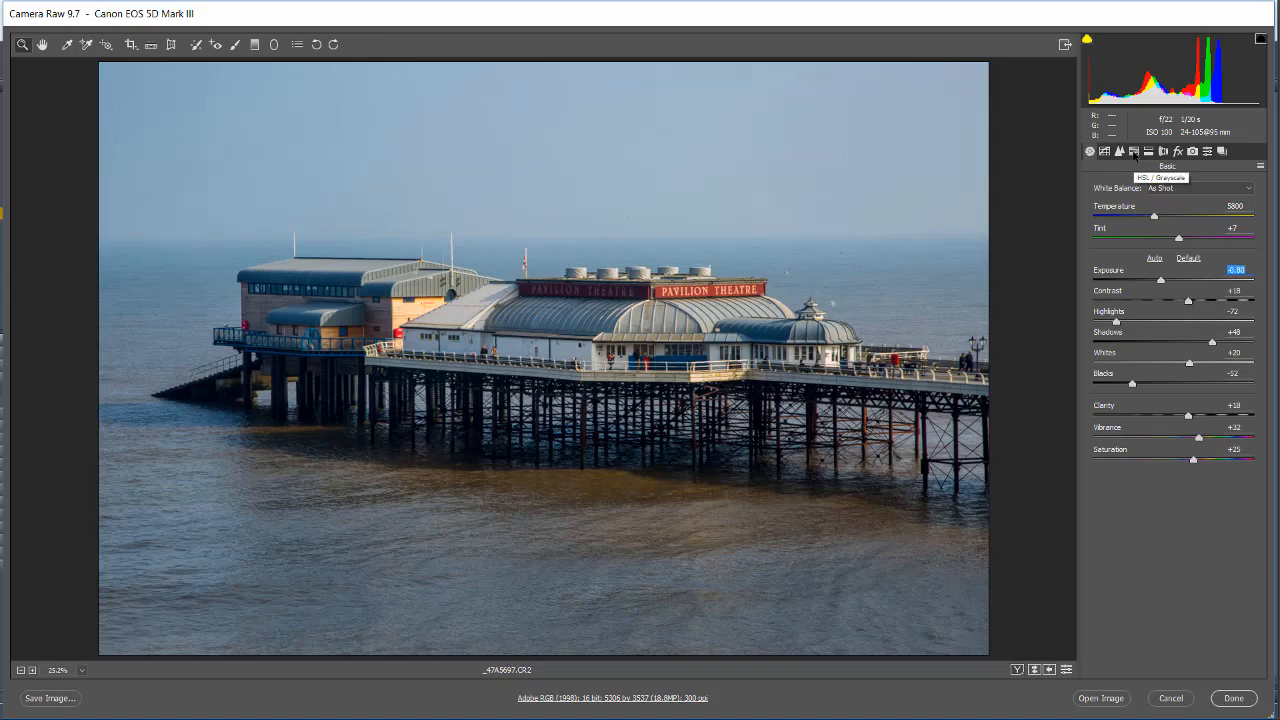
Step: In the HSL adjustments, look at the Saturation settings and set the Luminance of the reds to -14
{"action": "left_click", "coordinate": [1134, 152]}
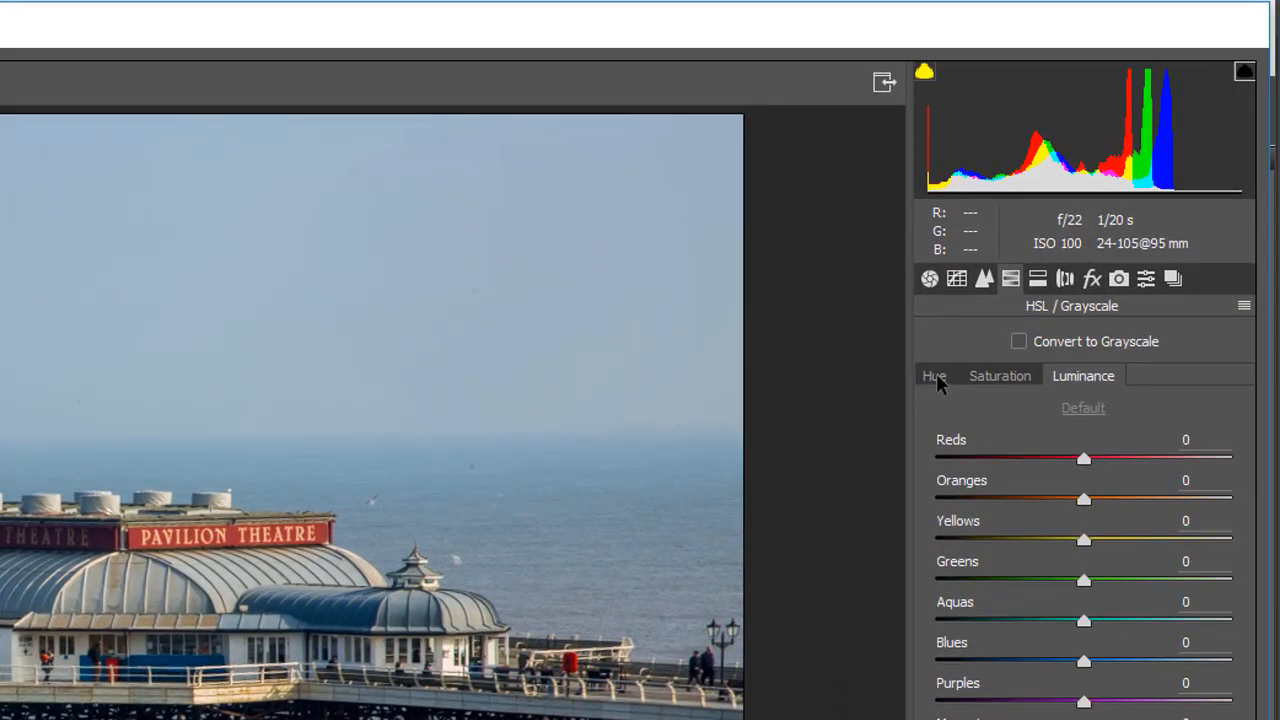
{"action": "left_click", "coordinate": [998, 378]}
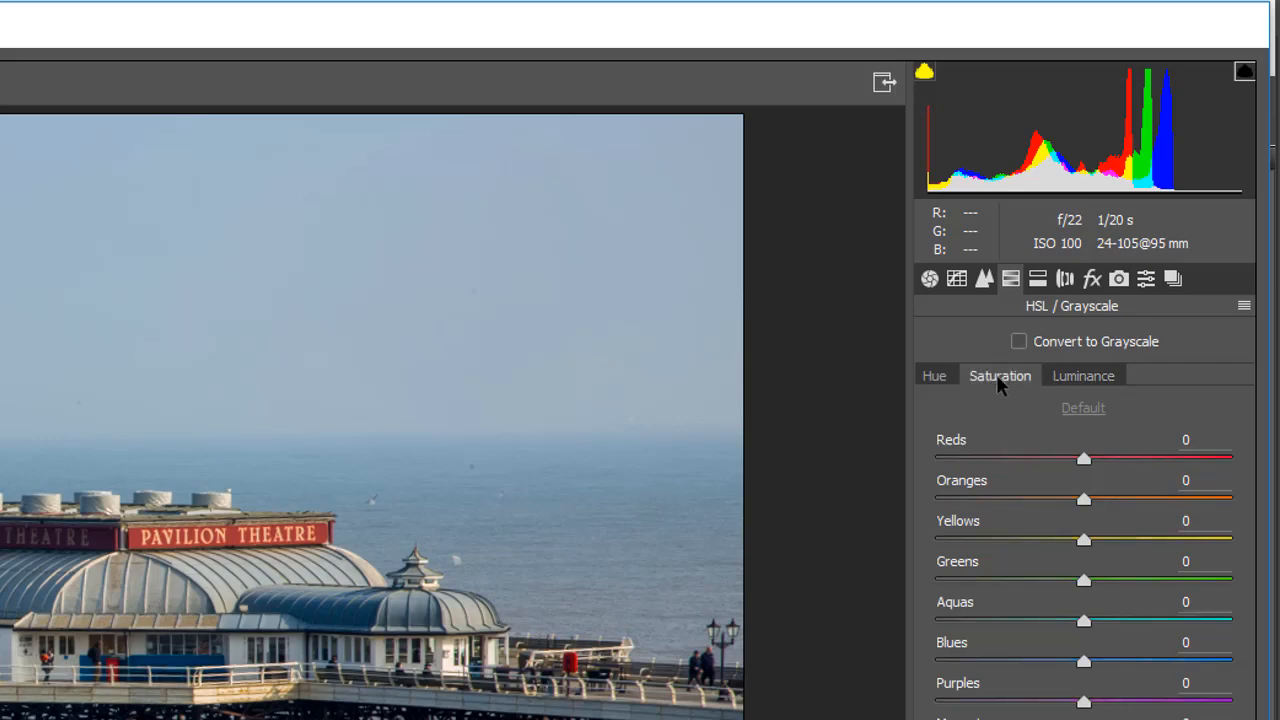
{"action": "left_click", "coordinate": [1080, 377]}
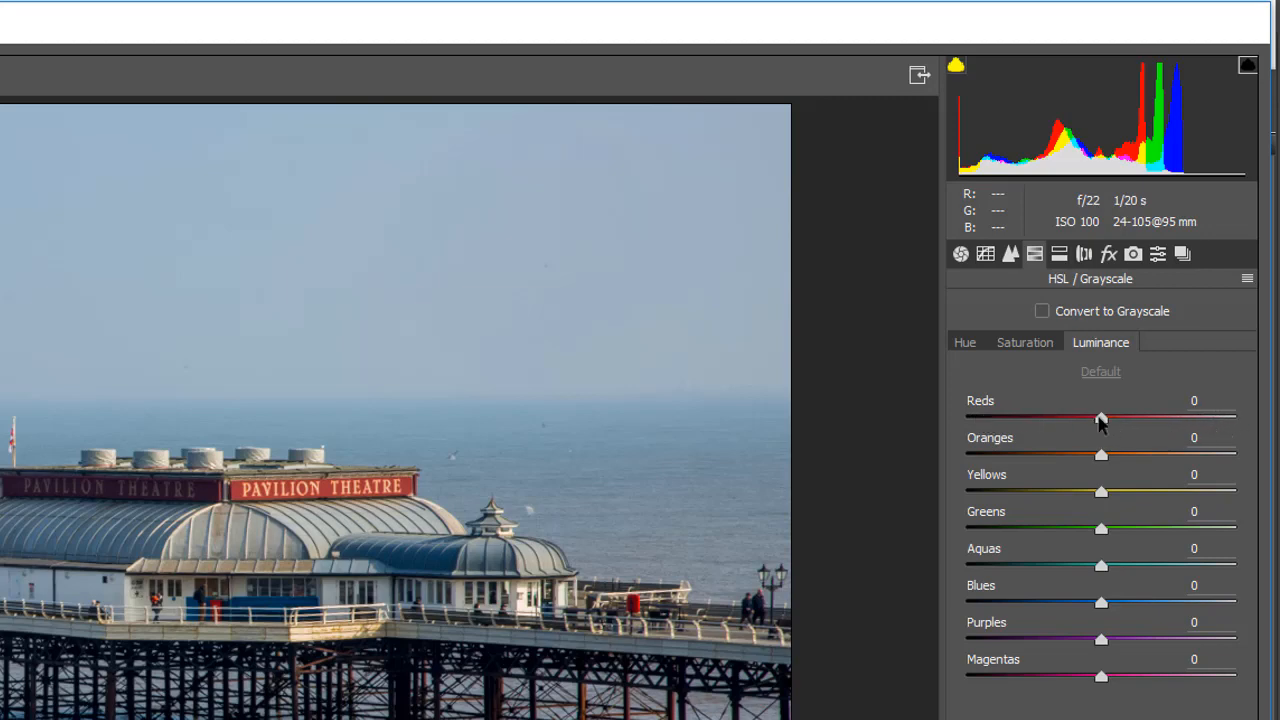
{"action": "mouse_move", "coordinate": [1103, 418]}
{"action": "left_mouse_down"}
{"action": "mouse_move", "coordinate": [1002, 420]}
{"action": "mouse_move", "coordinate": [1118, 420]}
{"action": "mouse_move", "coordinate": [1011, 420]}
{"action": "mouse_move", "coordinate": [1087, 425]}
{"action": "left_mouse_up"}
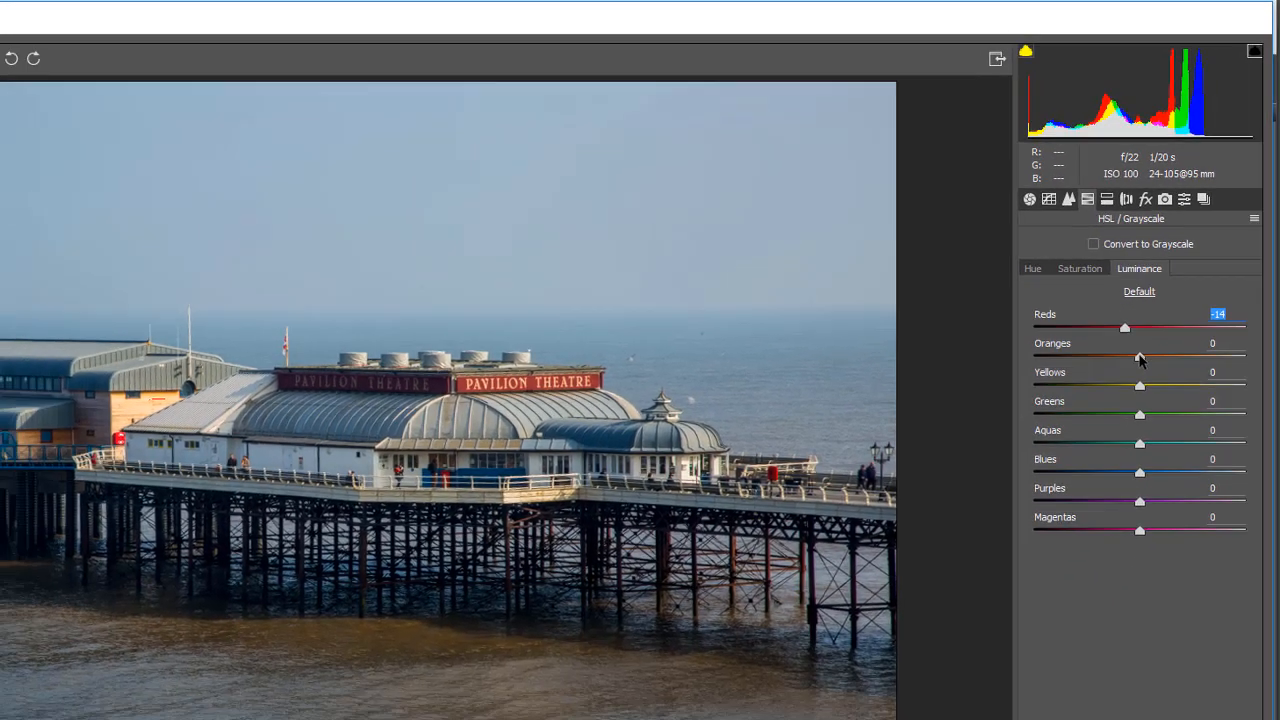
Step: Darken the warm tones by setting the HSL Luminance of the oranges to -27 and the yellows to -33
{"action": "mouse_move", "coordinate": [1139, 357]}
{"action": "left_mouse_down"}
{"action": "mouse_move", "coordinate": [1070, 357]}
{"action": "mouse_move", "coordinate": [1160, 357]}
{"action": "mouse_move", "coordinate": [1122, 363]}
{"action": "left_mouse_up"}
{"action": "mouse_move", "coordinate": [1158, 279]}
{"action": "left_mouse_down"}
{"action": "mouse_move", "coordinate": [1198, 277]}
{"action": "mouse_move", "coordinate": [1152, 276]}
{"action": "mouse_move", "coordinate": [1166, 295]}
{"action": "mouse_move", "coordinate": [1149, 296]}
{"action": "left_mouse_up"}
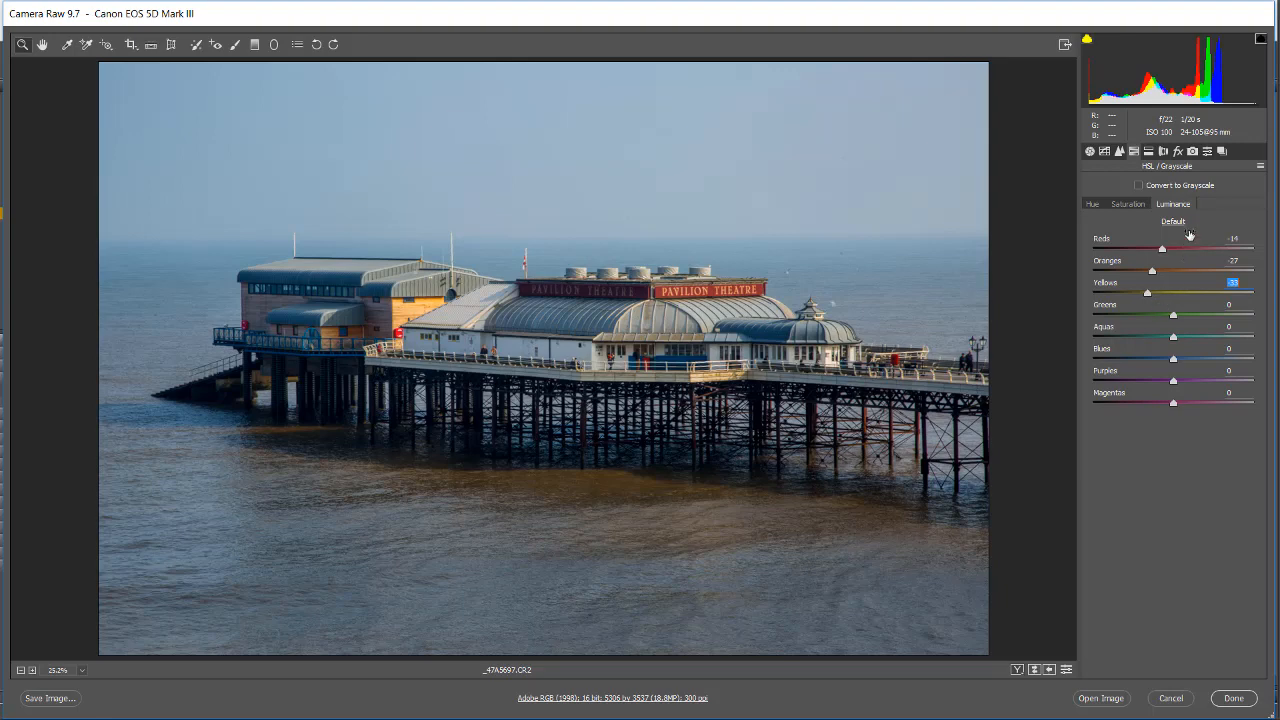
Step: Set the HSL Saturation of the reds to +25, oranges to +33, yellows to -8 and blues to +28
{"action": "left_click", "coordinate": [1128, 205]}
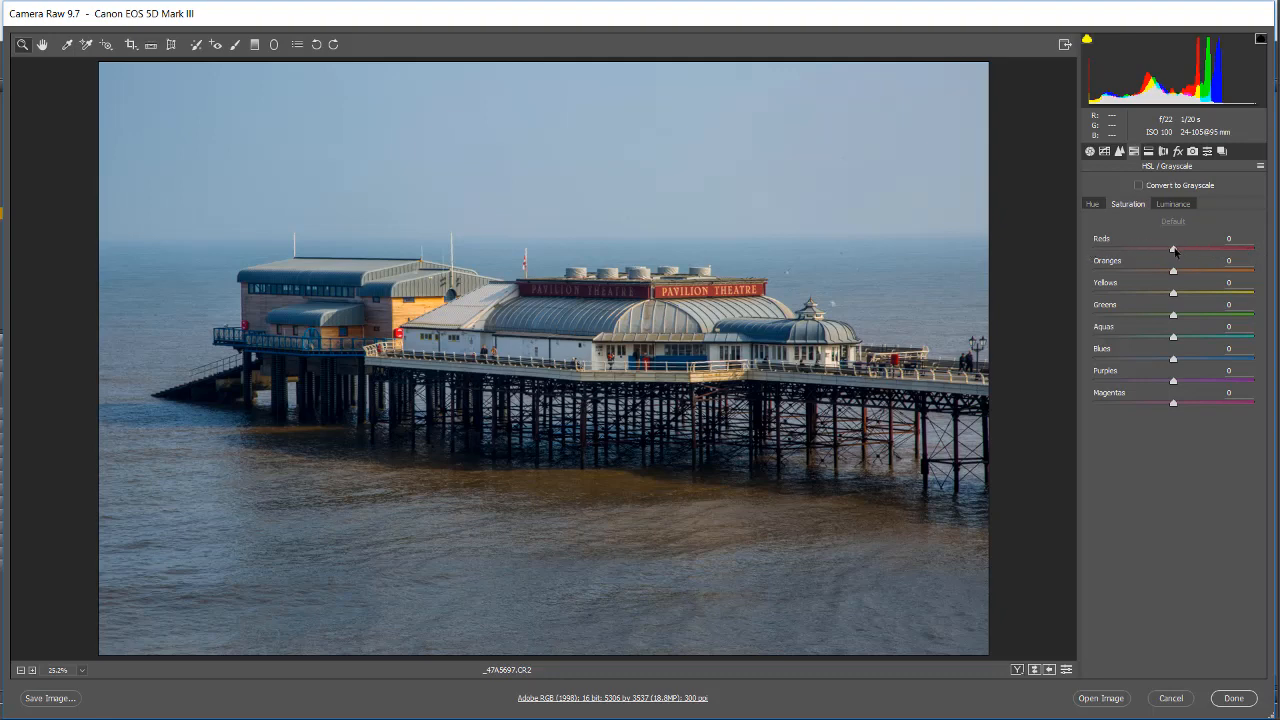
{"action": "left_click_drag", "start_coordinate": [1174, 251], "coordinate": [1223, 291]}
{"action": "left_click_drag", "start_coordinate": [1158, 294], "coordinate": [1169, 293]}
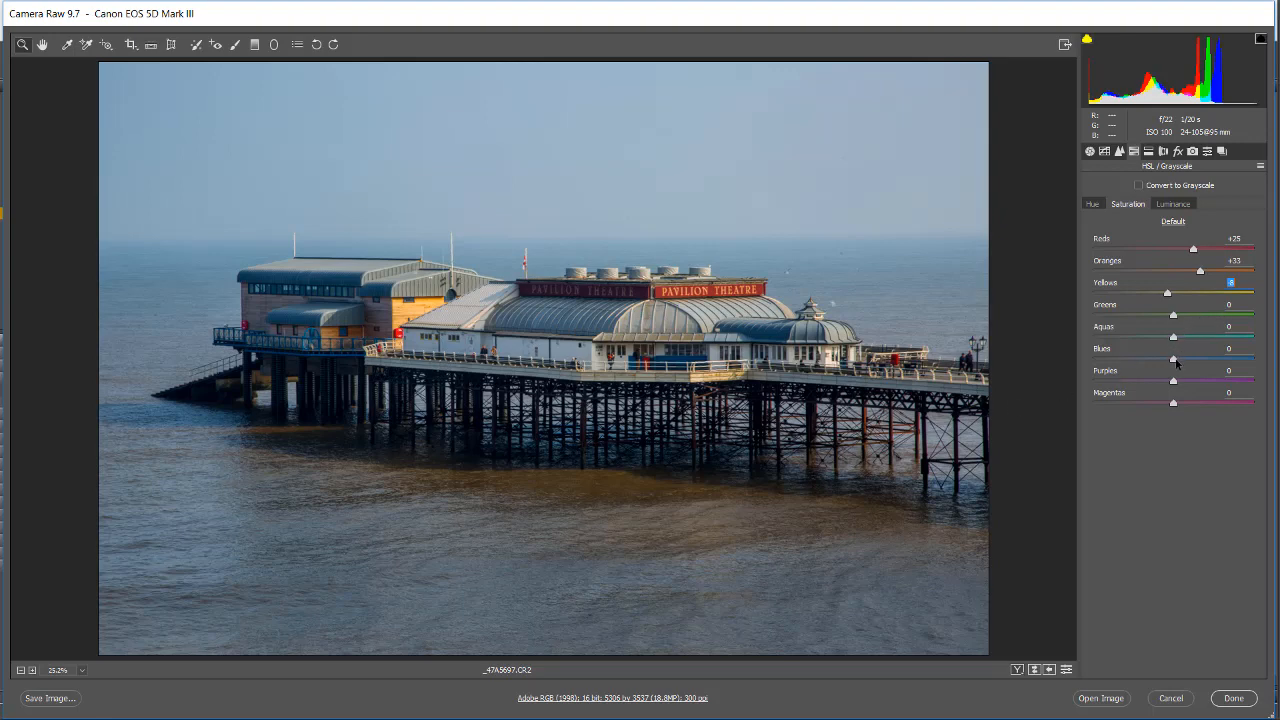
{"action": "left_click_drag", "start_coordinate": [1176, 360], "coordinate": [1200, 362]}
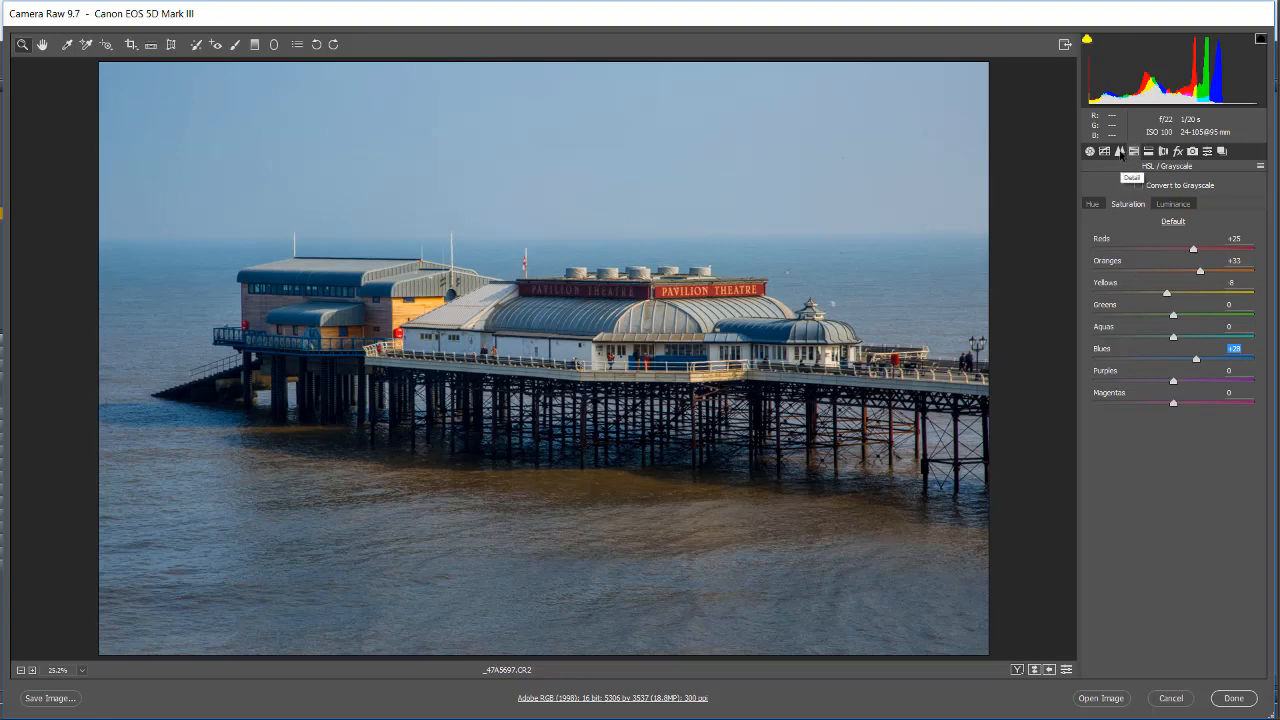
Step: Inspect the pavilion theatre's detail at 100% and set the noise reduction Luminance to 10
{"action": "left_click", "coordinate": [1120, 152]}
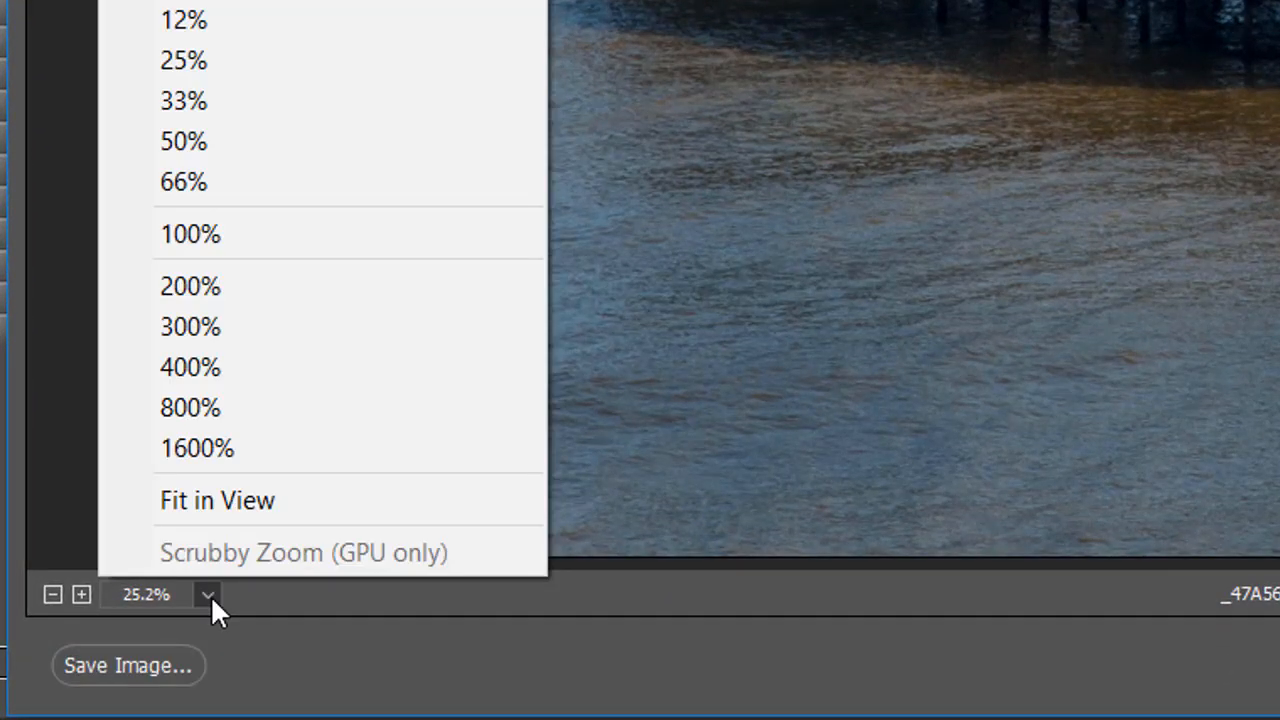
{"action": "left_click", "coordinate": [285, 232]}
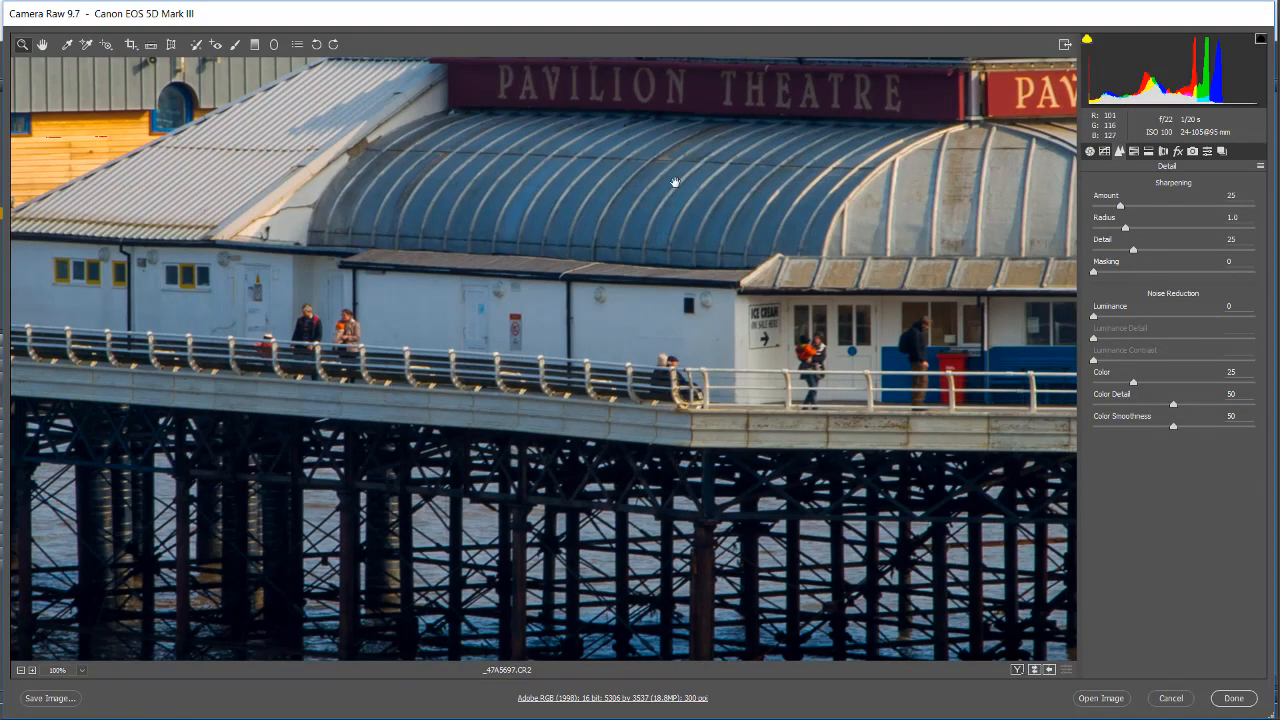
{"action": "left_click_drag", "start_coordinate": [668, 199], "coordinate": [457, 517]}
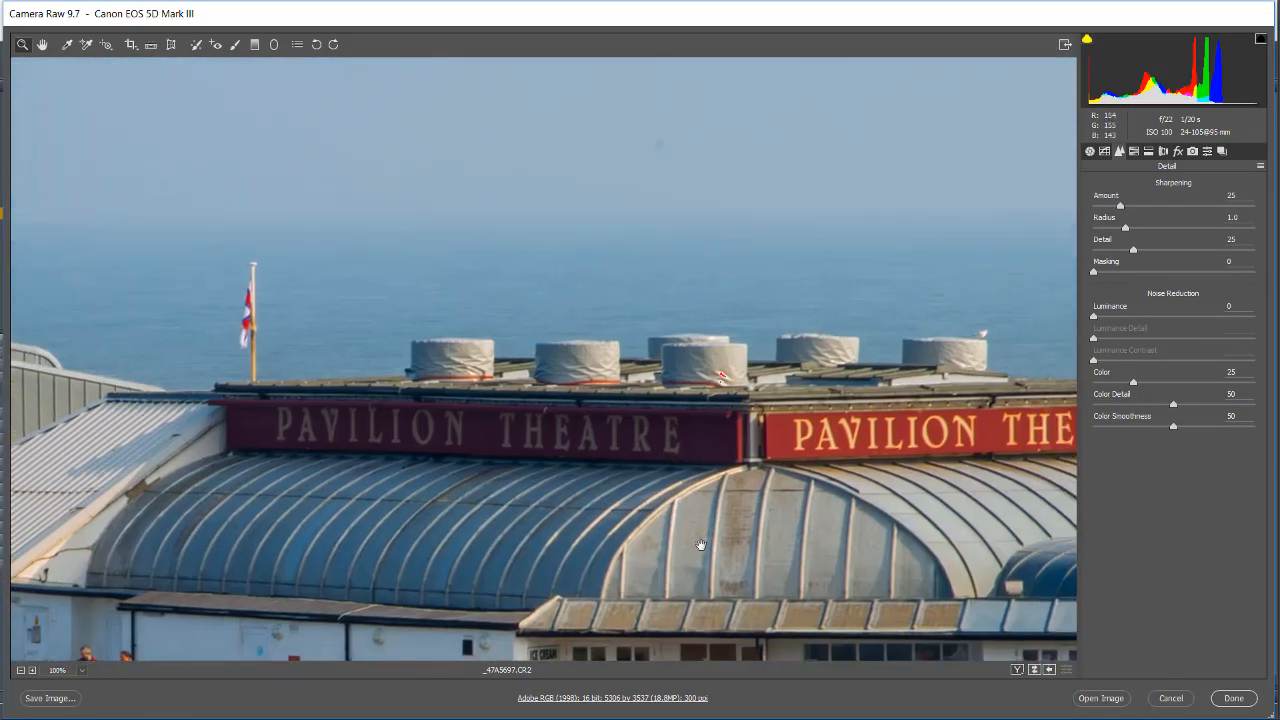
{"action": "left_click_drag", "start_coordinate": [694, 551], "coordinate": [452, 470]}
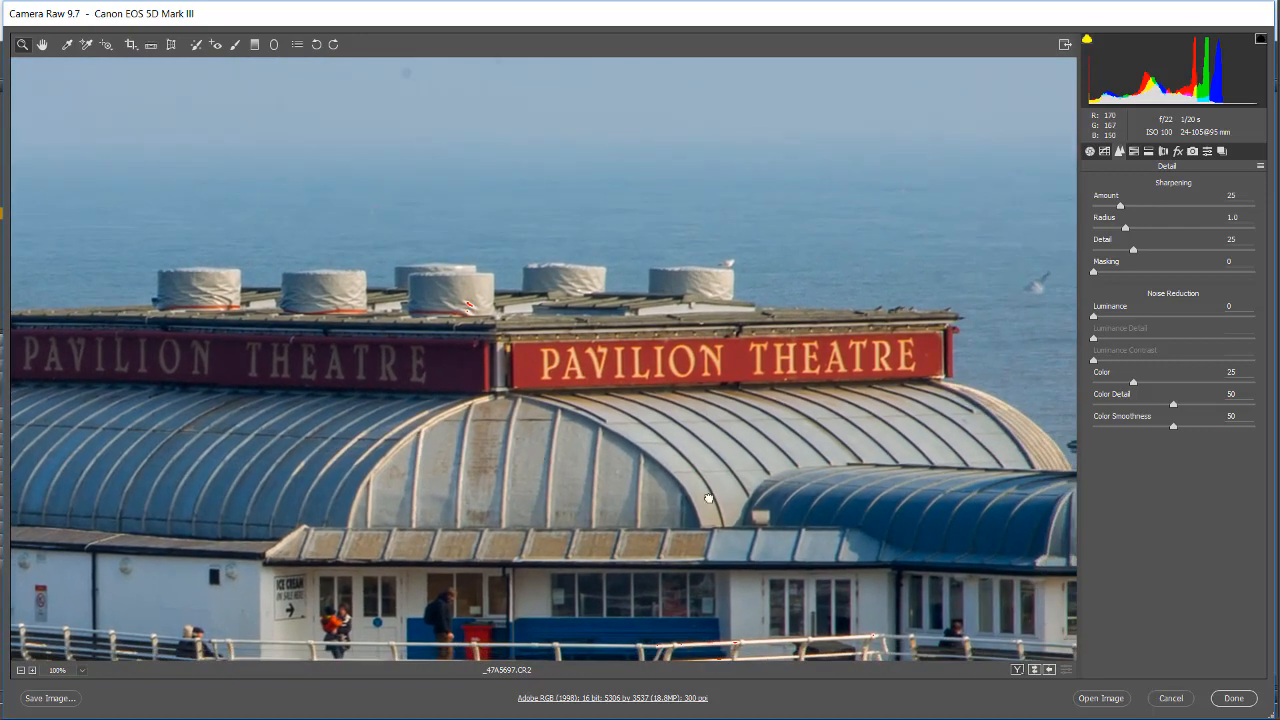
{"action": "left_click_drag", "start_coordinate": [714, 503], "coordinate": [635, 391]}
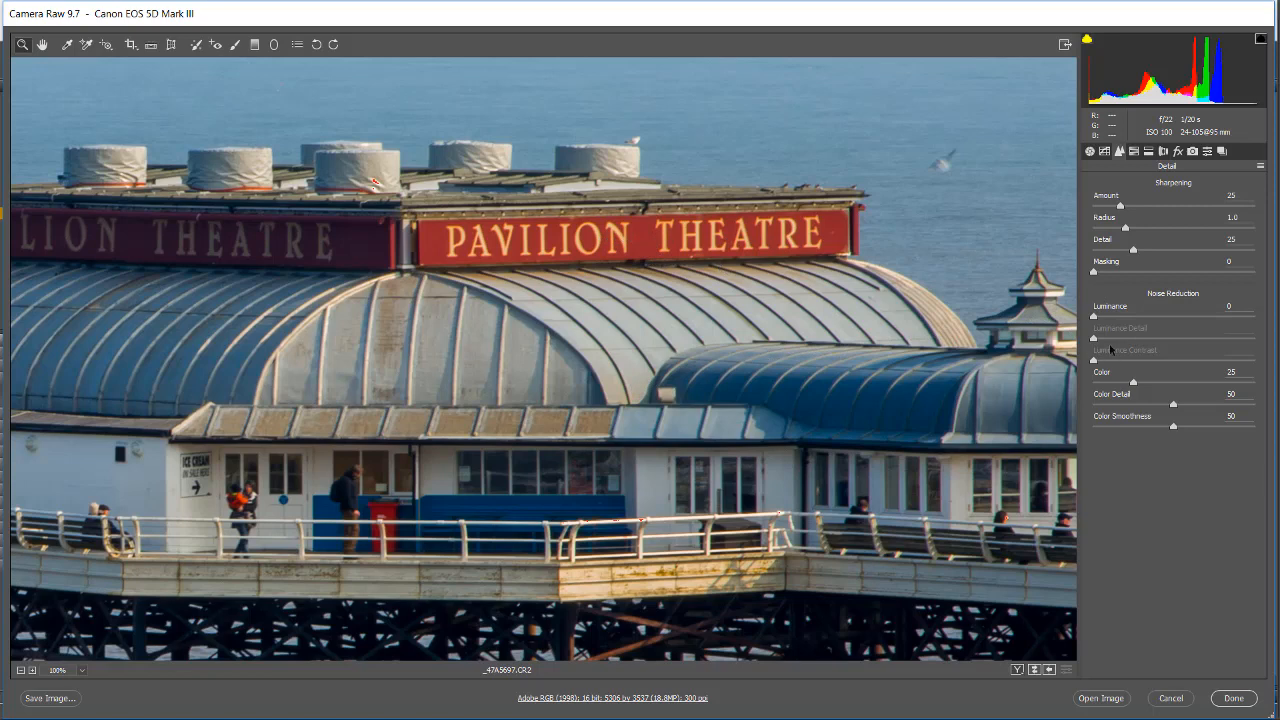
{"action": "left_click_drag", "start_coordinate": [1095, 318], "coordinate": [1109, 318]}
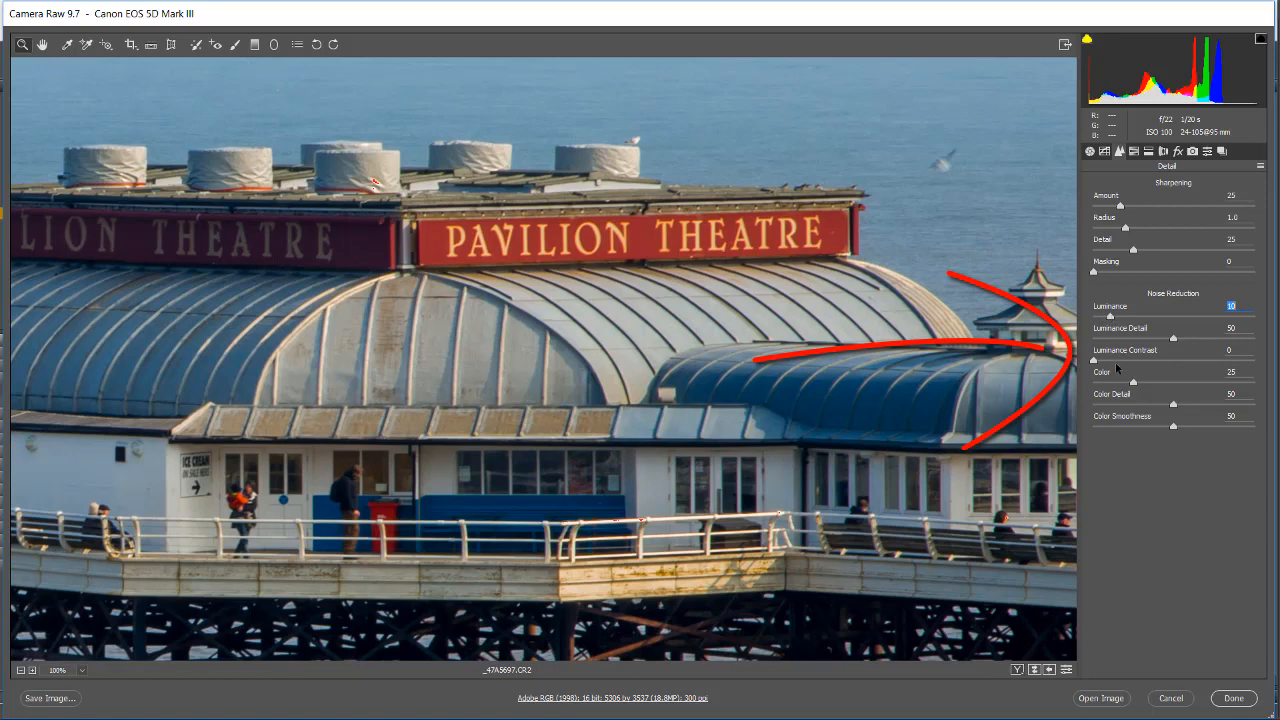
Step: Sharpen the photo with an Amount of 91 and restrict it to the edges with Masking at 57, using the mask preview
{"action": "left_click", "coordinate": [1122, 206]}
{"action": "left_click_drag", "start_coordinate": [1163, 211], "coordinate": [1180, 213]}
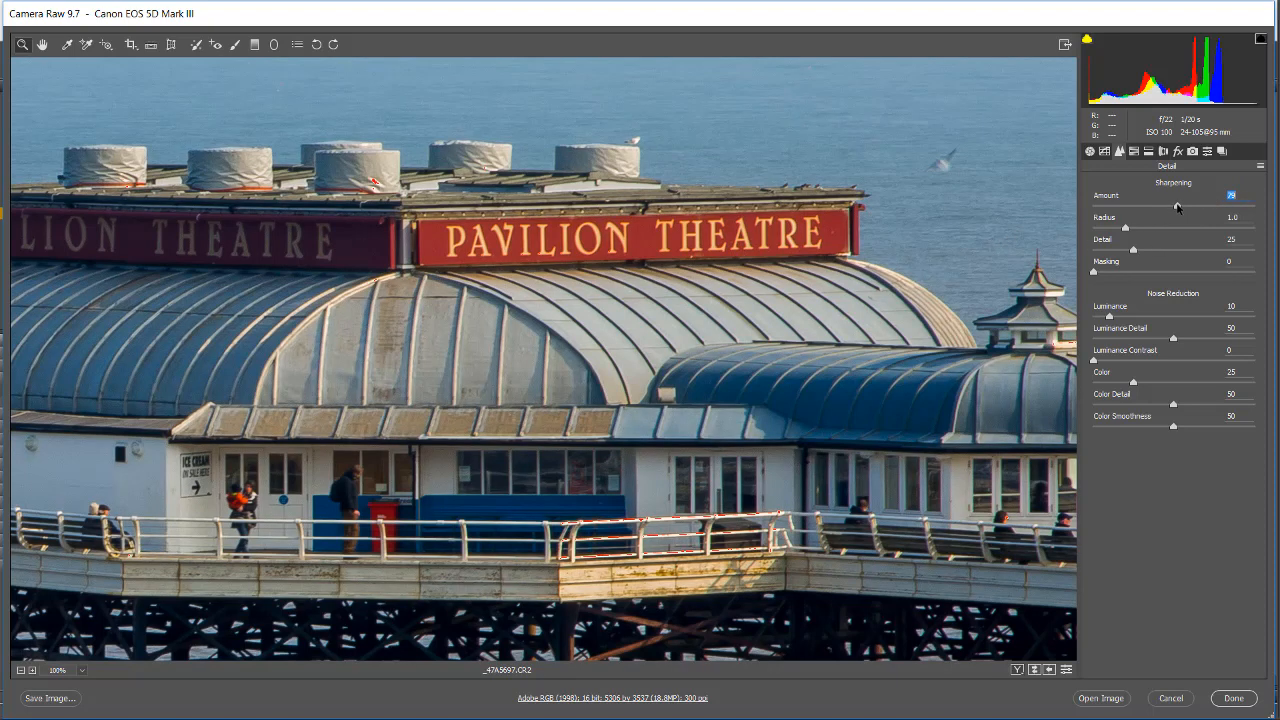
{"action": "mouse_move", "coordinate": [1175, 206]}
{"action": "left_mouse_down"}
{"action": "mouse_move", "coordinate": [1077, 205]}
{"action": "mouse_move", "coordinate": [1228, 229]}
{"action": "mouse_move", "coordinate": [1119, 233]}
{"action": "mouse_move", "coordinate": [1181, 229]}
{"action": "left_mouse_up"}
{"action": "key", "text": "alt"}
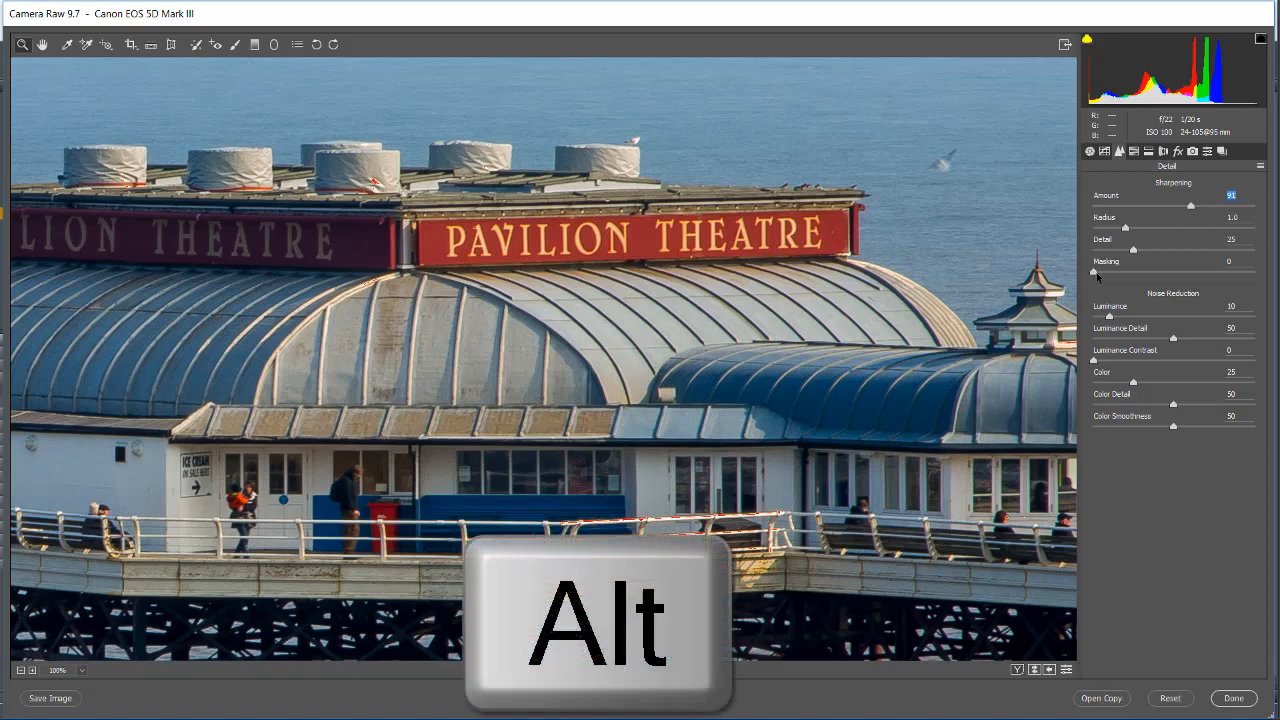
{"action": "left_click", "coordinate": [1096, 273], "text": "alt"}
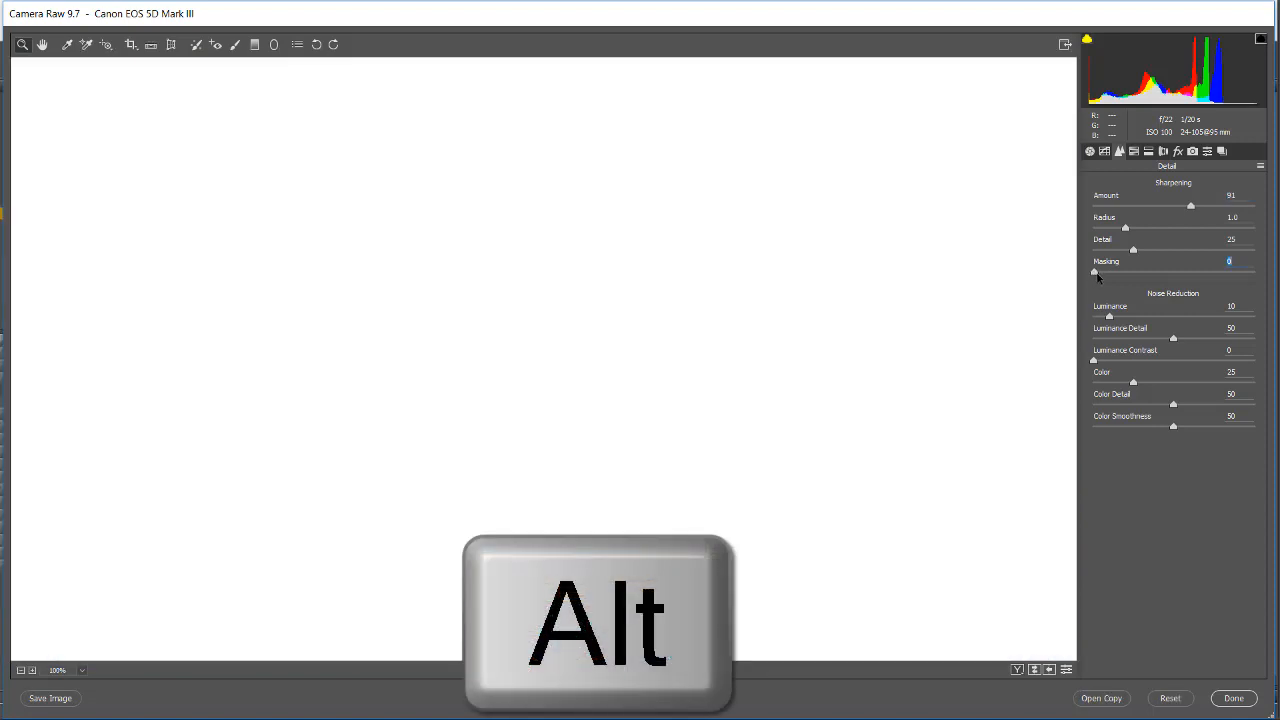
{"action": "left_click_drag", "start_coordinate": [1097, 275], "coordinate": [1187, 269]}
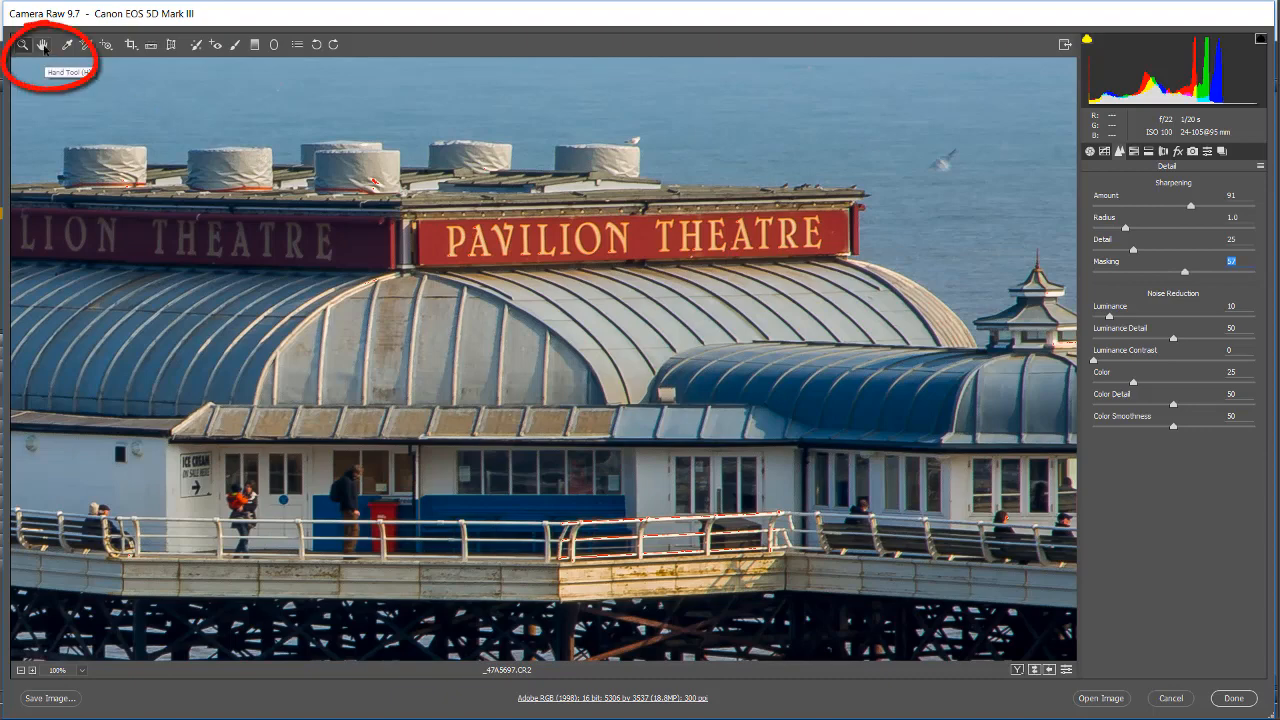
Step: Compare the whole photo side by side before and after with the Basic settings shown, and finish the Camera Raw edits
{"action": "double_click", "coordinate": [43, 45]}
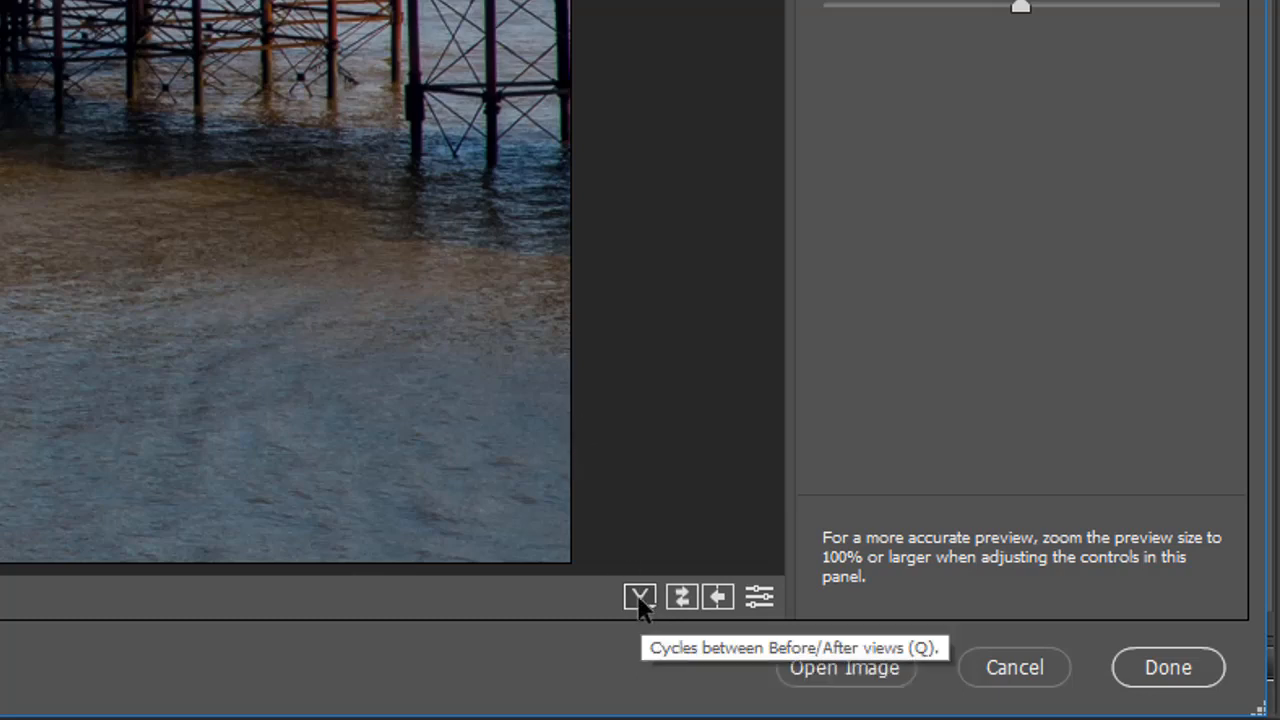
{"action": "left_click", "coordinate": [640, 597]}
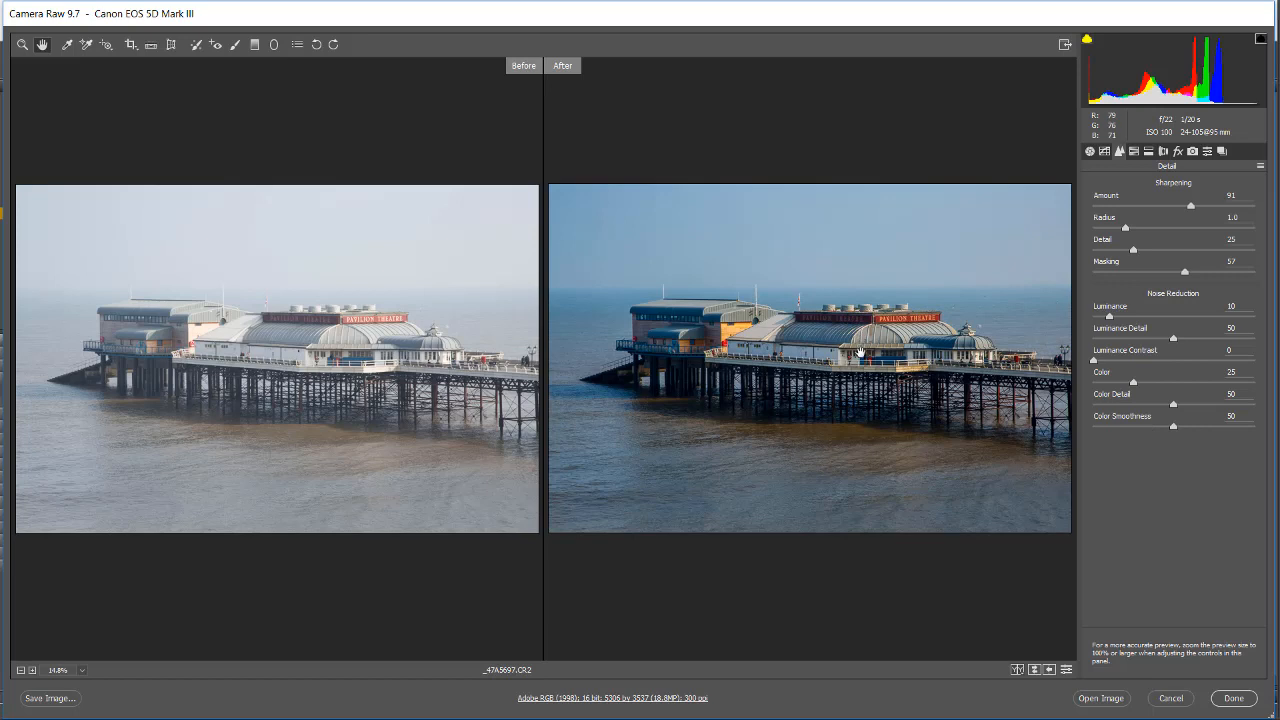
{"action": "left_click", "coordinate": [1090, 152]}
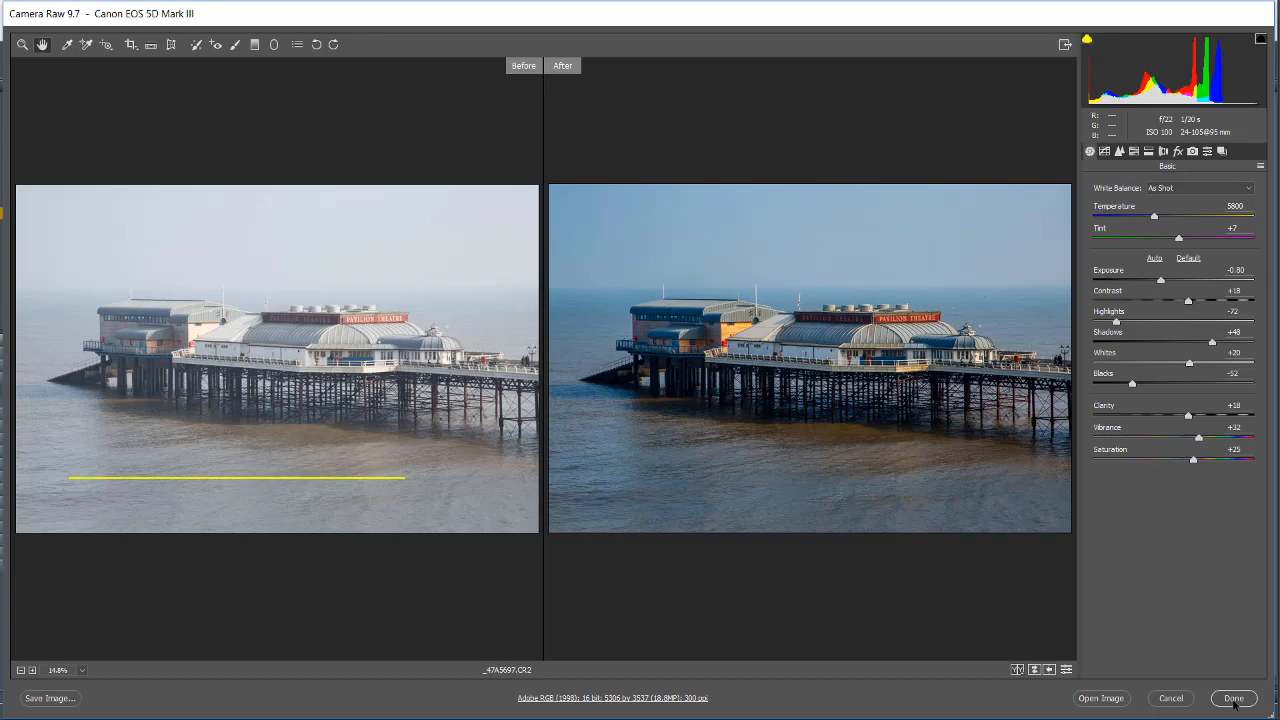
{"action": "left_click", "coordinate": [1234, 698]}
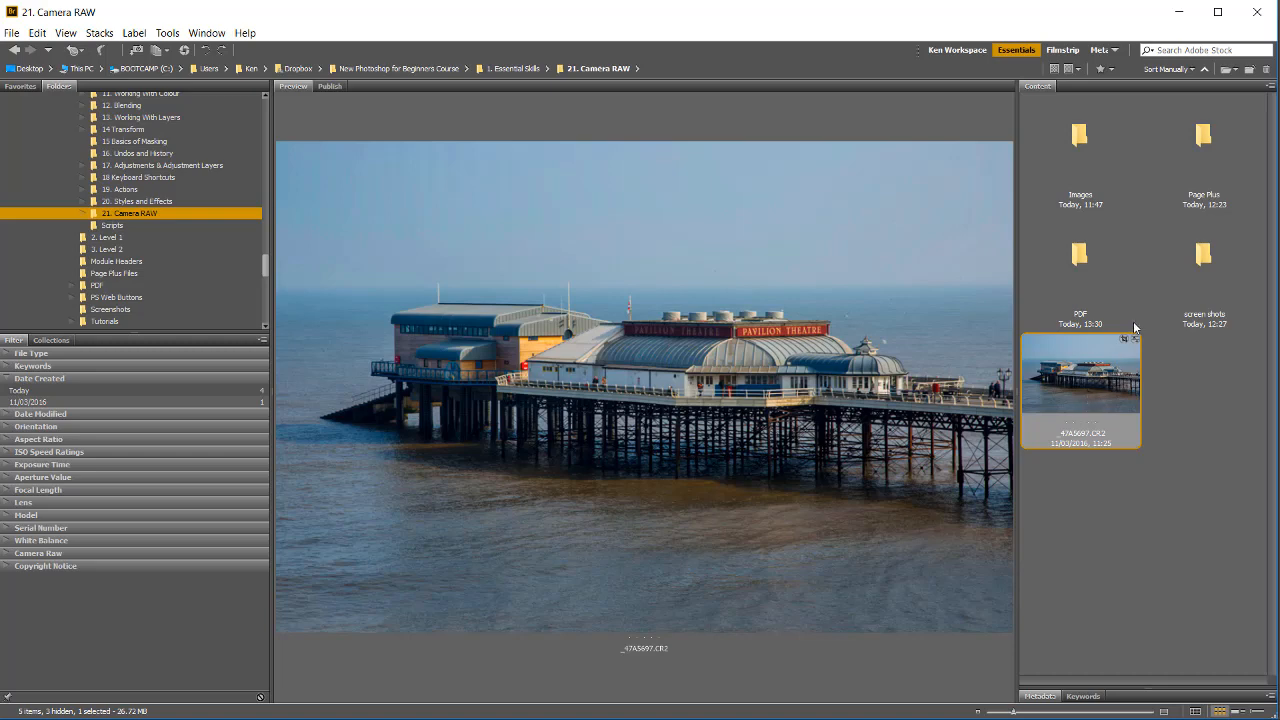
Step: Reopen _47A5697.CR2 from Bridge in Camera Raw and open the processed image in Photoshop
{"action": "right_click", "coordinate": [1076, 381]}
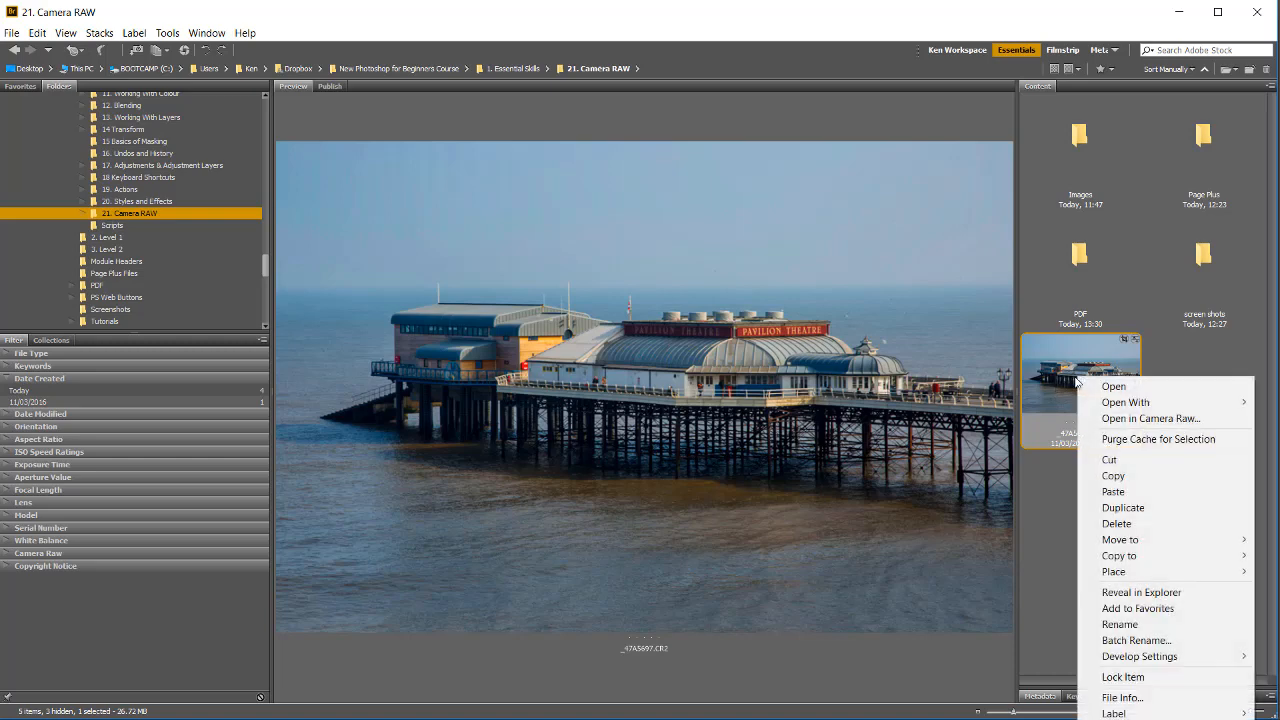
{"action": "left_click", "coordinate": [1140, 418]}
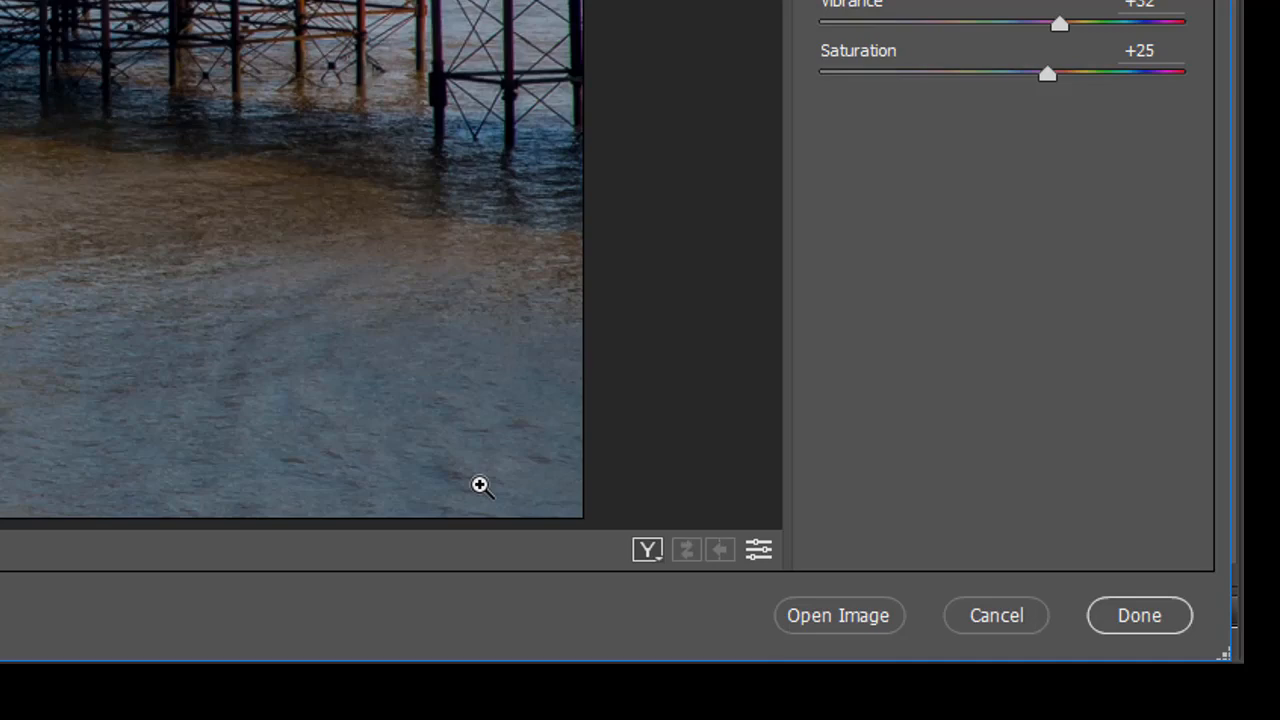
{"action": "left_click", "coordinate": [826, 614]}
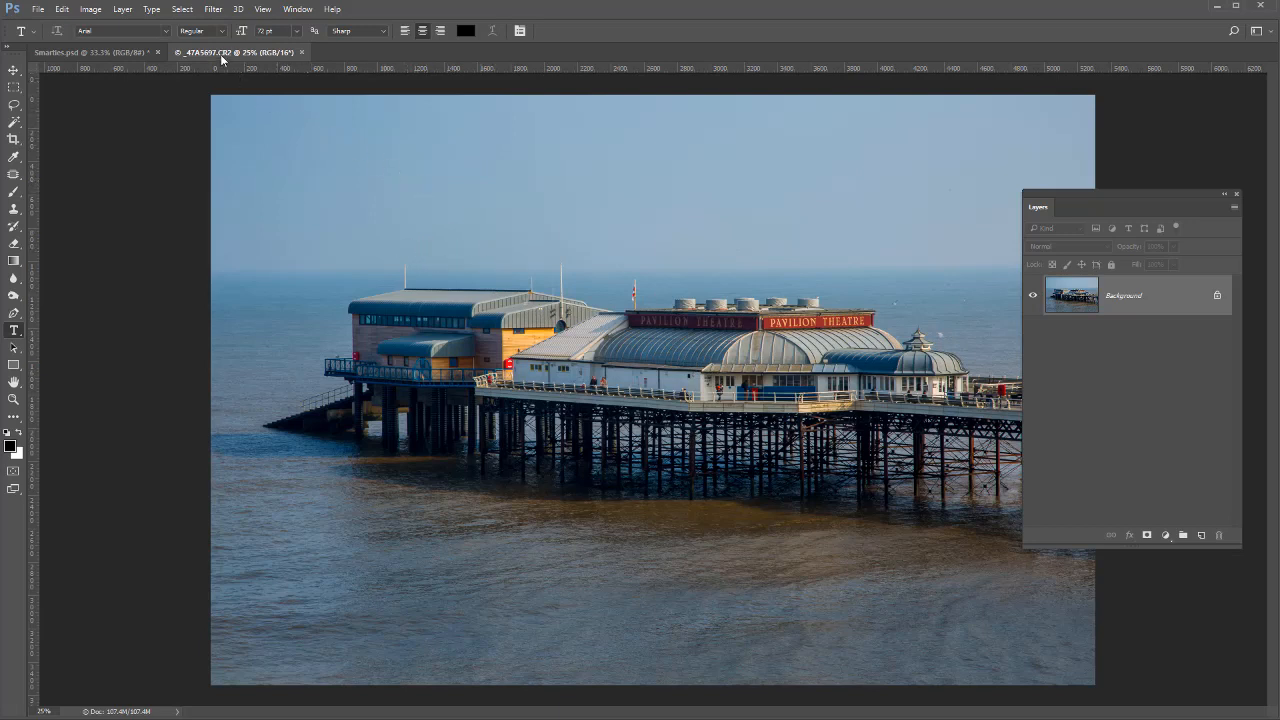
{"action": "left_click", "coordinate": [212, 10]}
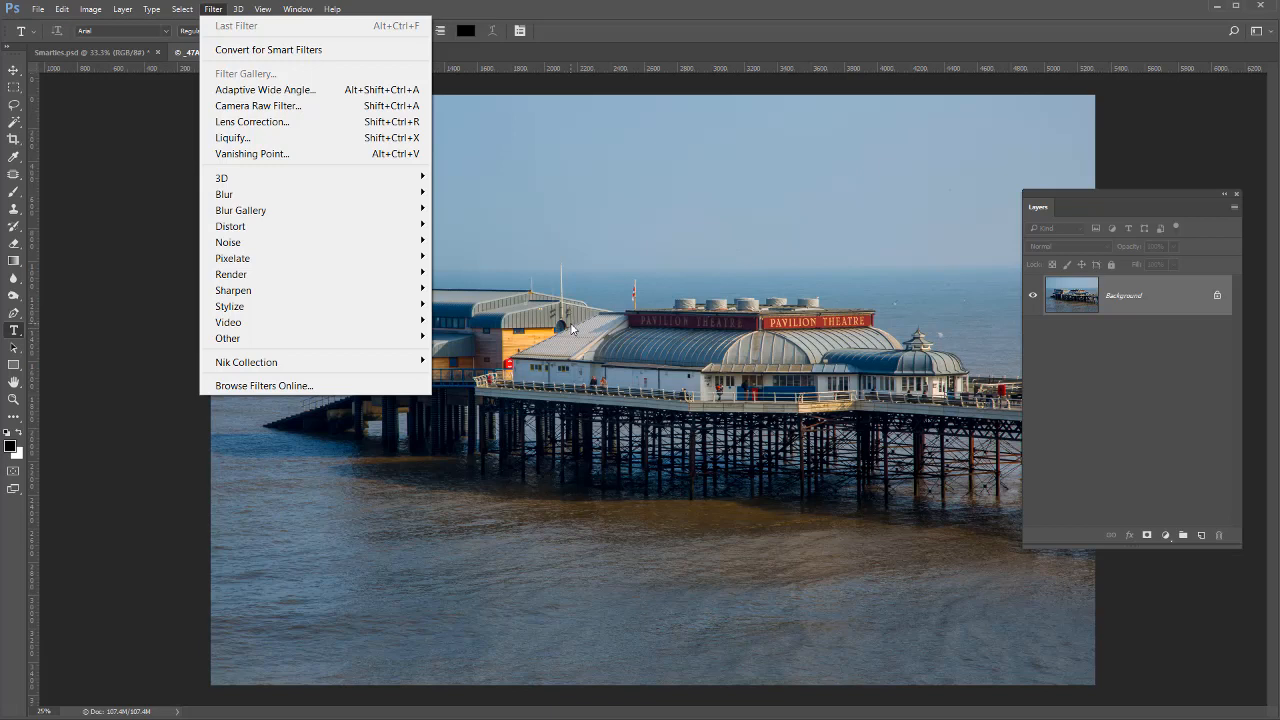
{"action": "left_click", "coordinate": [1207, 570]}
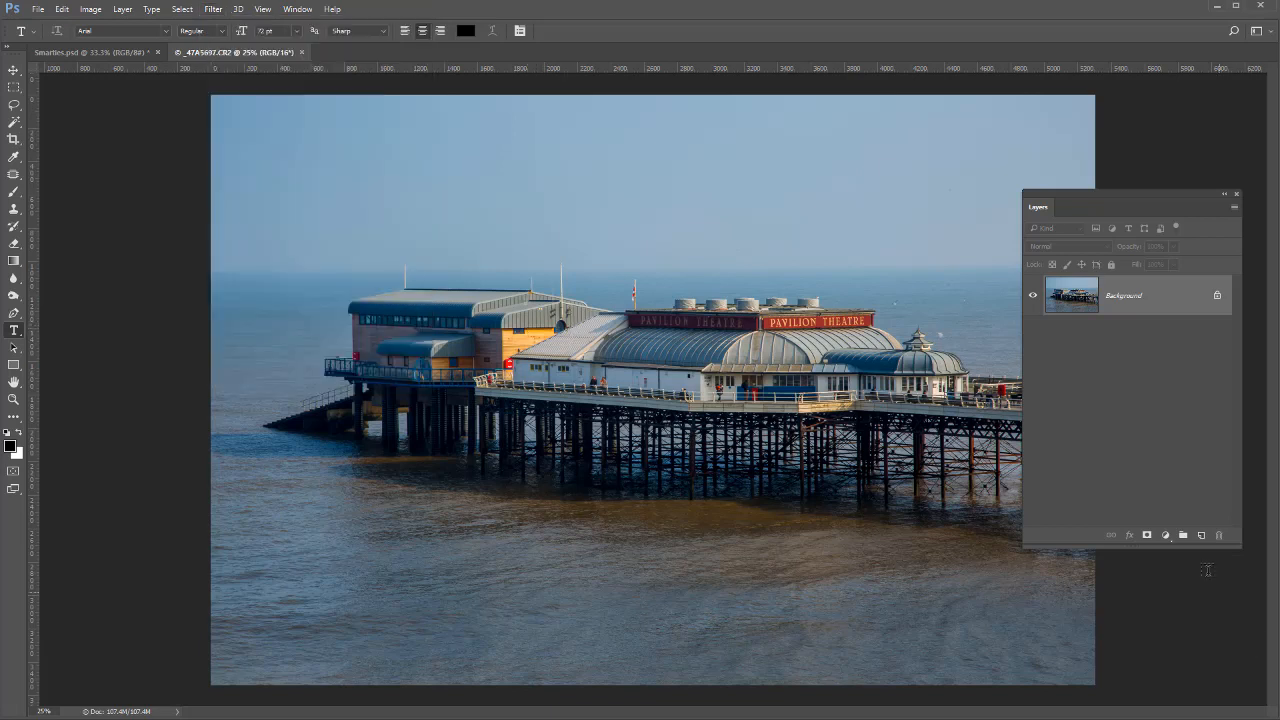